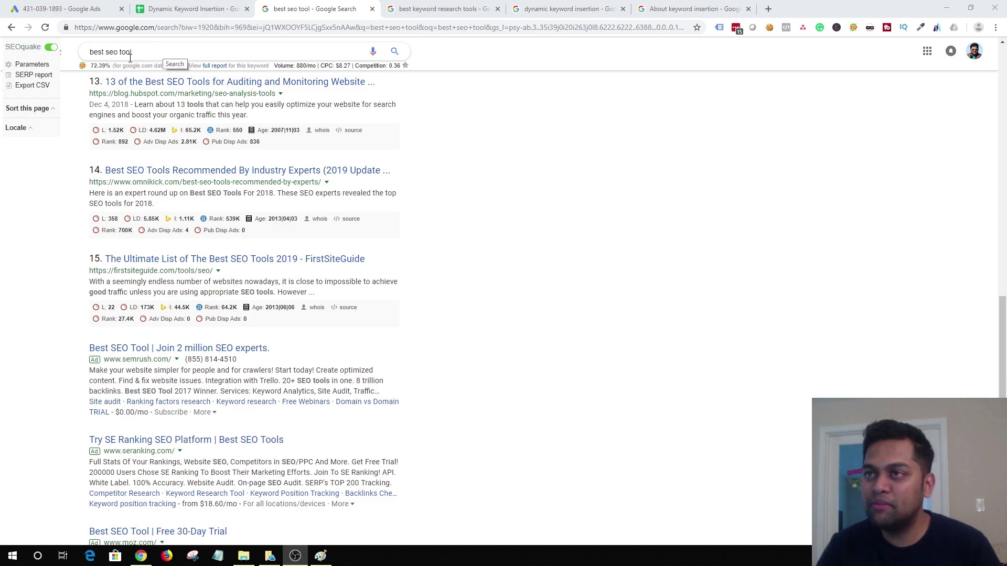
- Compare the search query "best seo tool" with the matching wording in the SEMrush ad among the Google results
drag(136, 51, 84, 56)
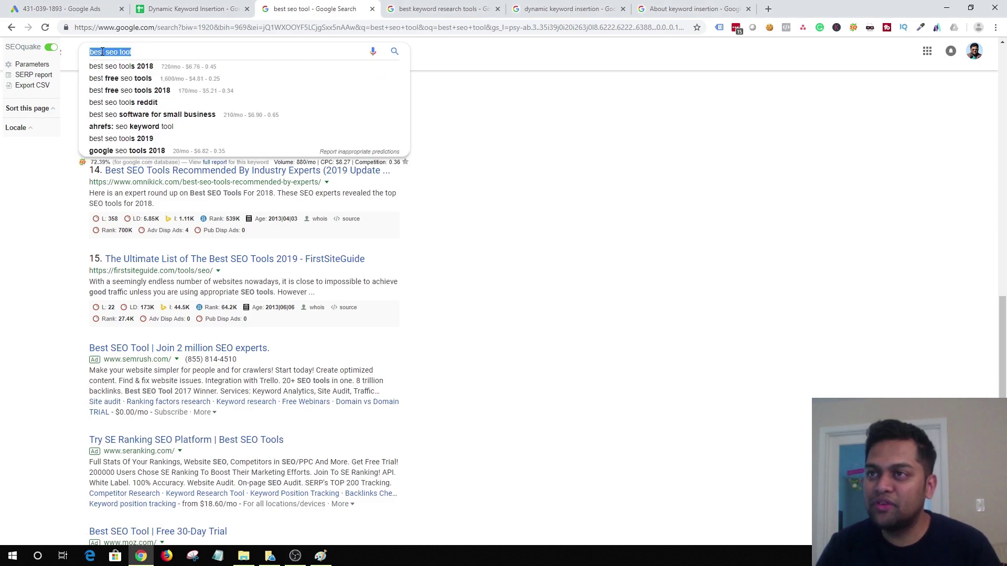
key(Right)
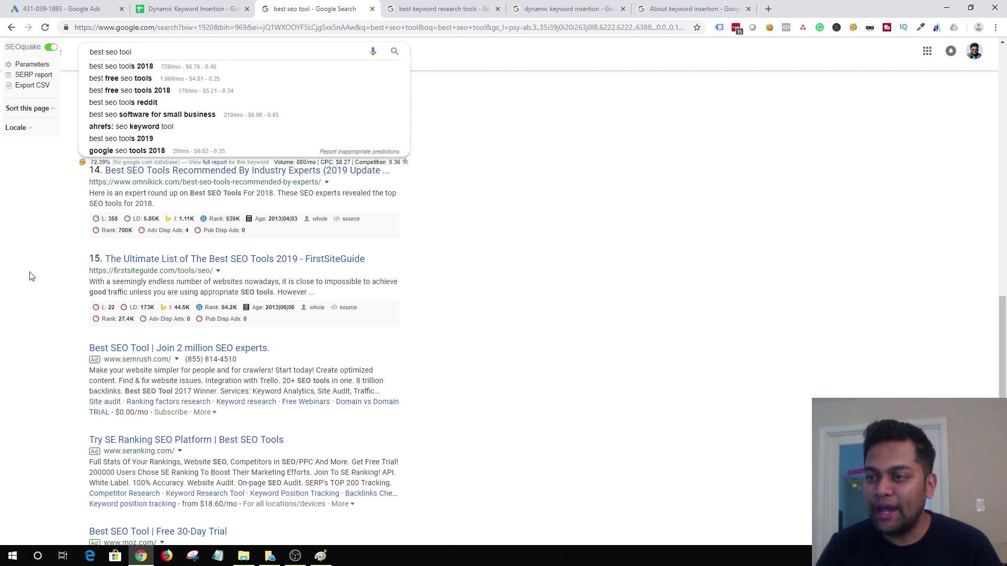
click(29, 276)
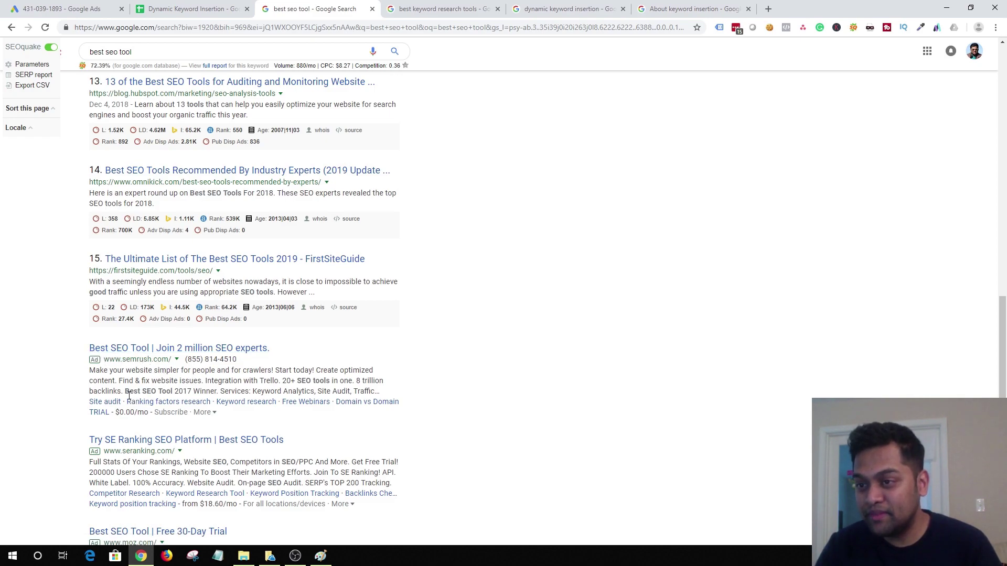
drag(125, 391, 175, 392)
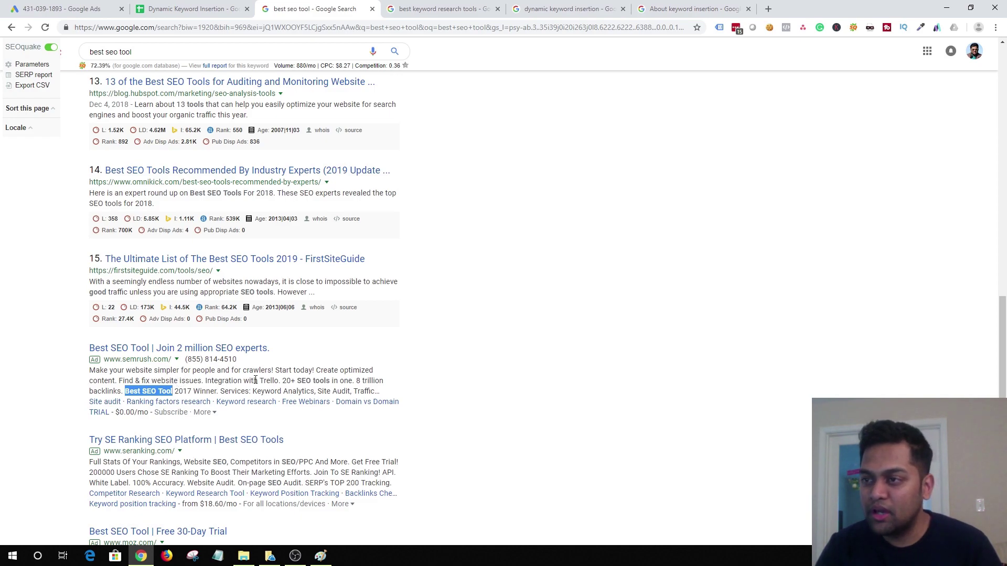
click(457, 377)
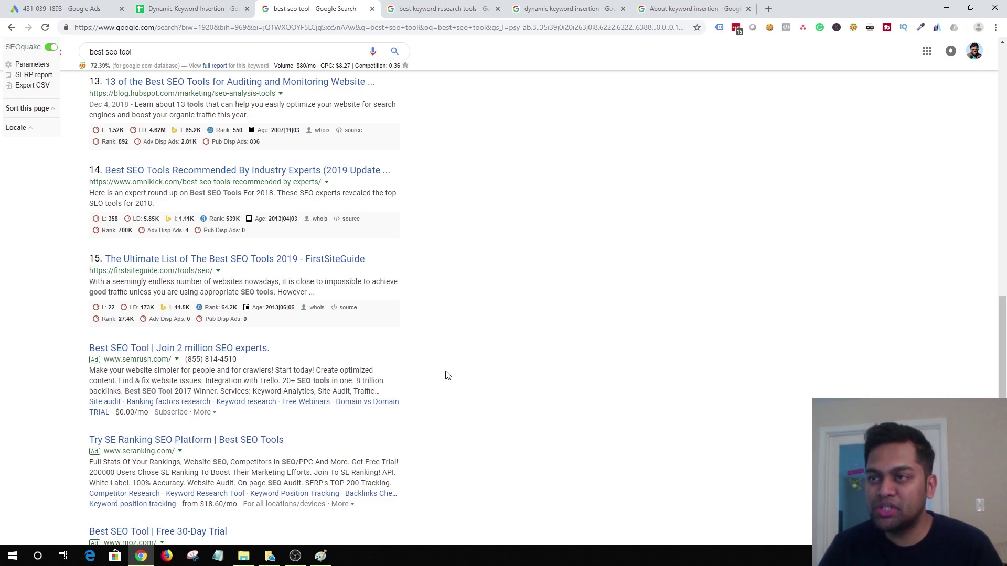
click(170, 54)
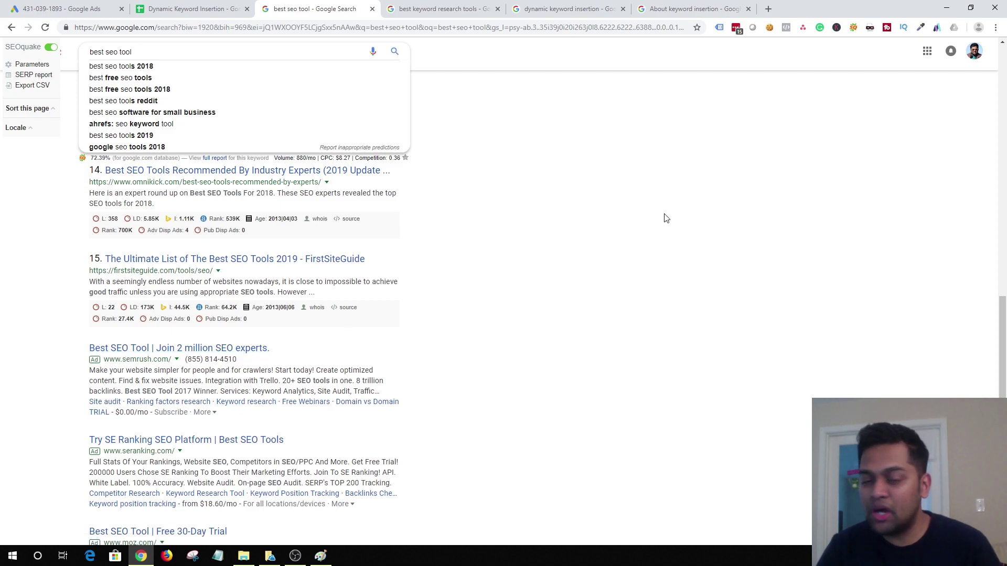
- Switch to the Google Ads Help article "About keyword insertion" and examine the example headline "Buy {KeyWord:Chocolate}"
click(680, 10)
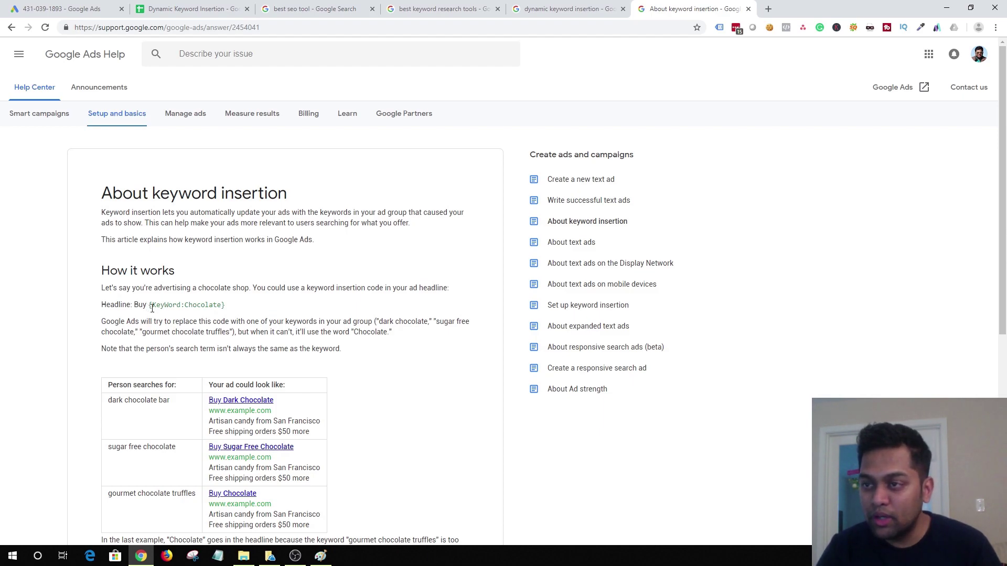
drag(151, 308, 240, 305)
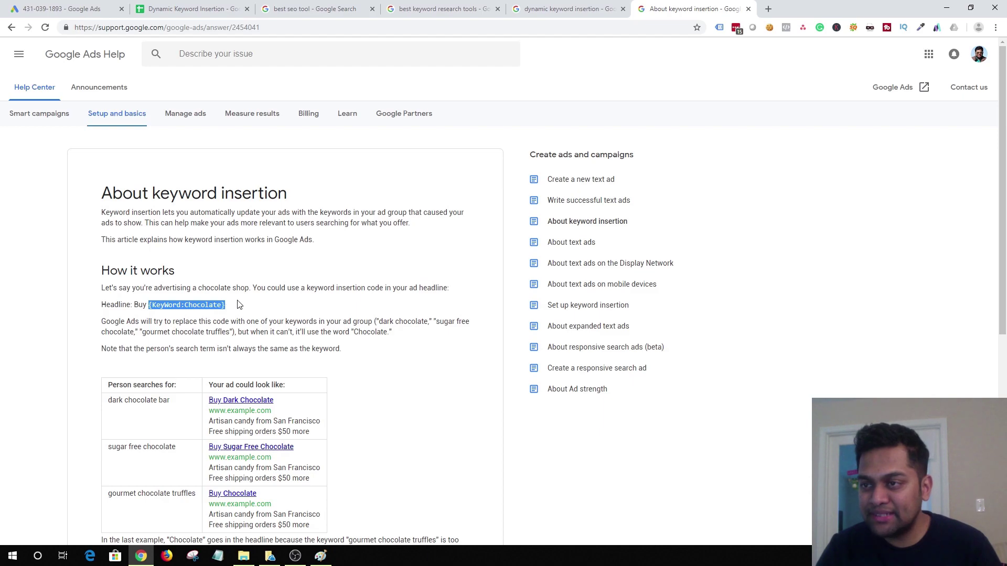
click(182, 317)
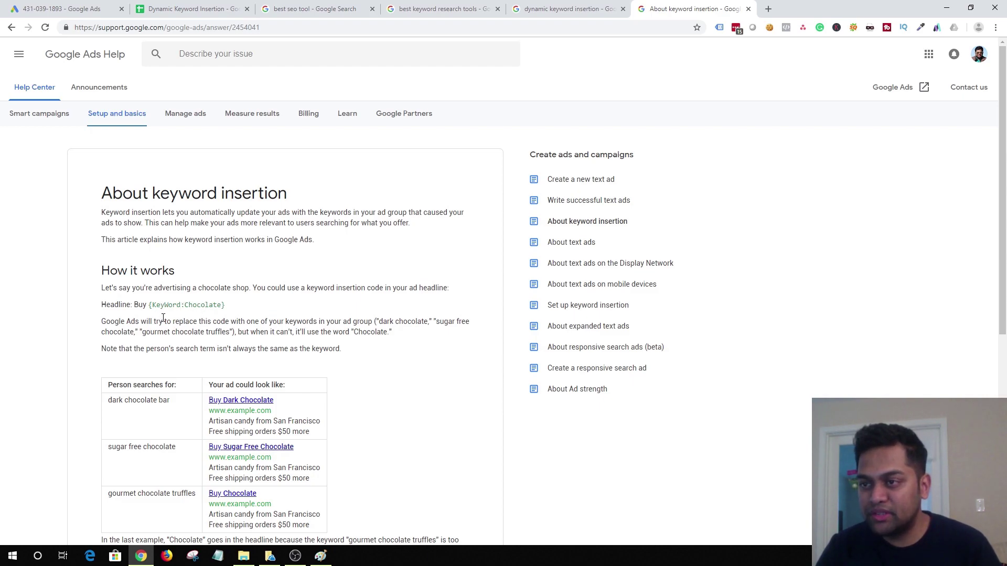
double_click(138, 305)
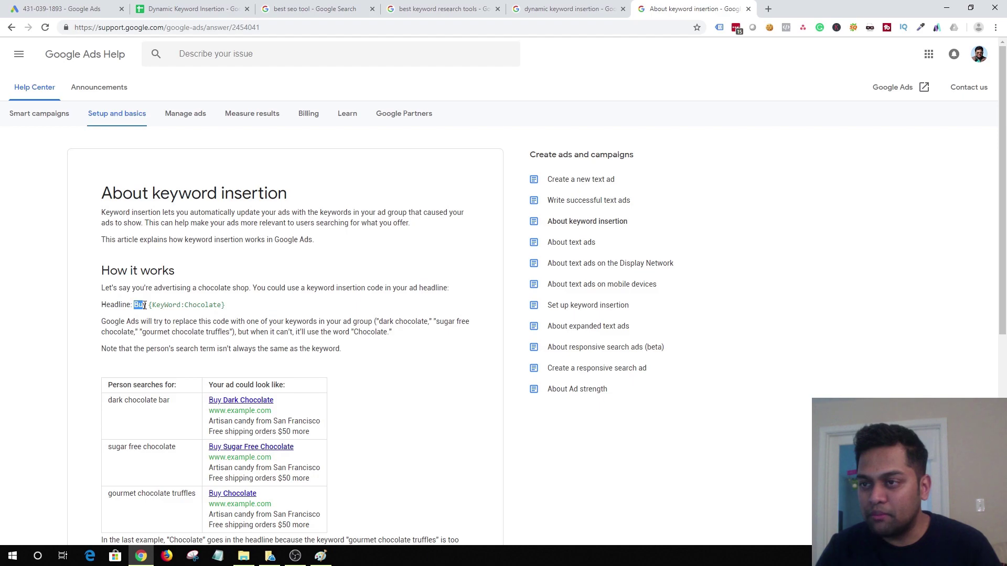
drag(154, 305, 181, 304)
click(194, 303)
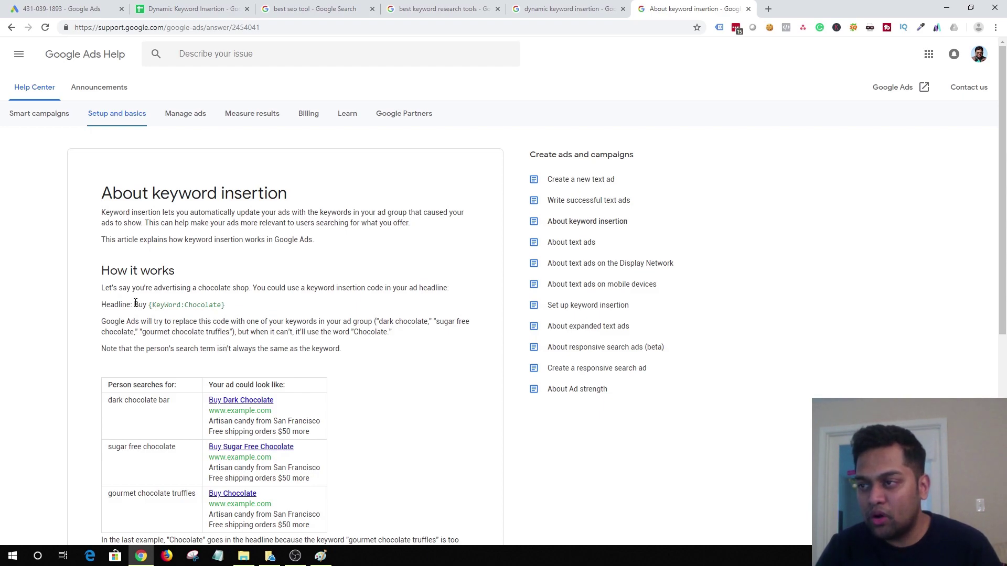
drag(135, 304, 236, 306)
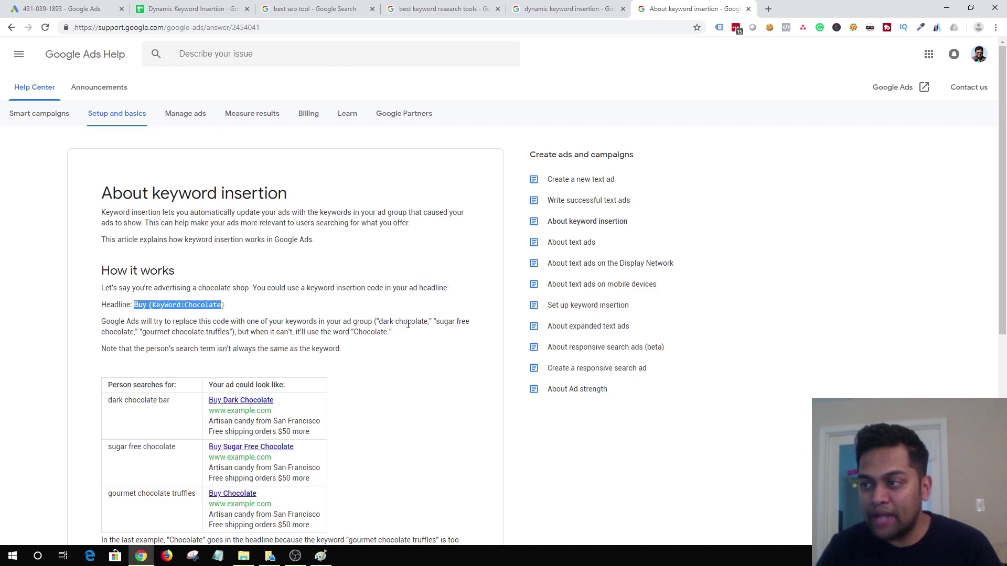
click(190, 318)
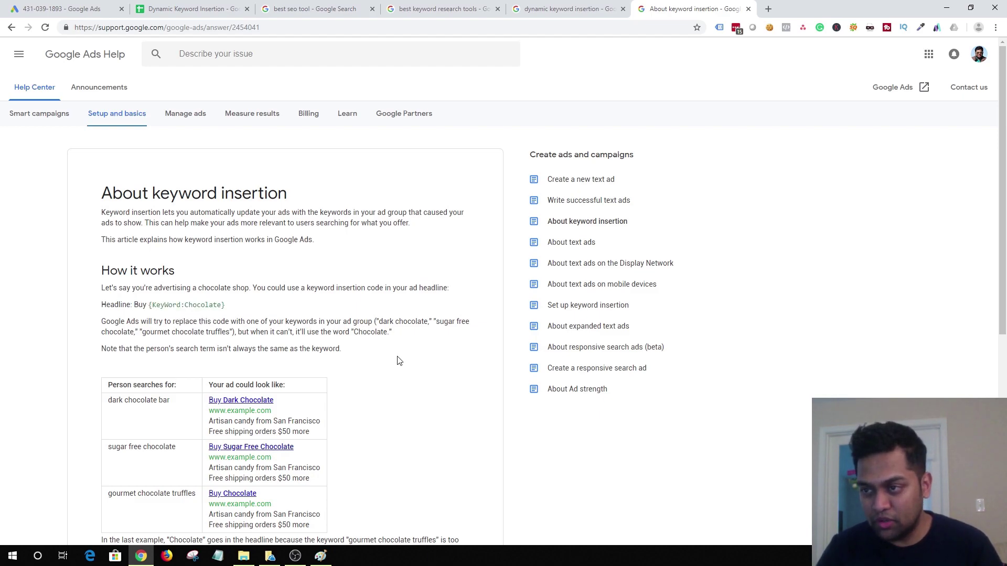
- Read the explanation of which ad group keywords replace the insertion code and when the default word is used
scroll(396, 355, down, 3)
scroll(390, 341, up, 3)
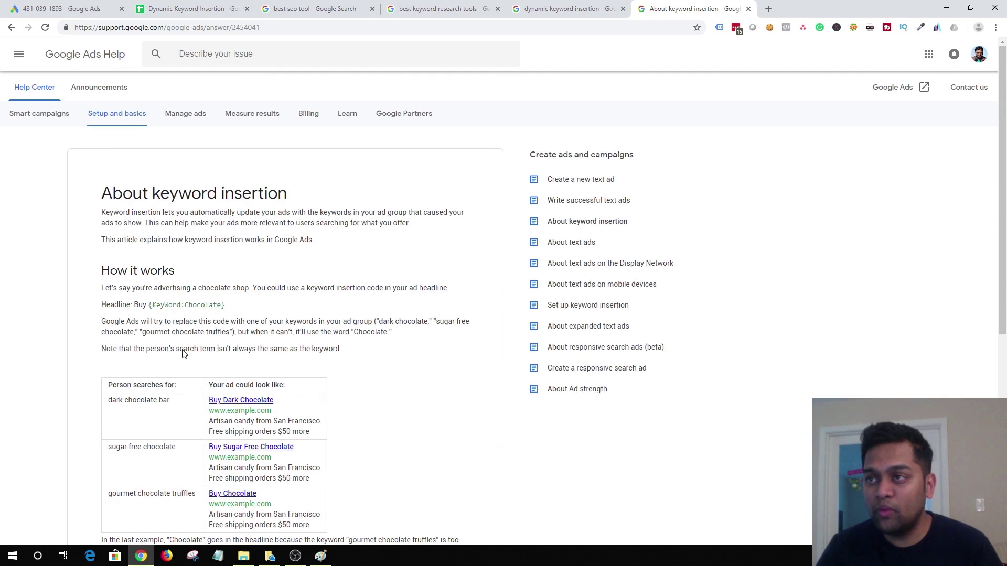
drag(377, 322, 444, 335)
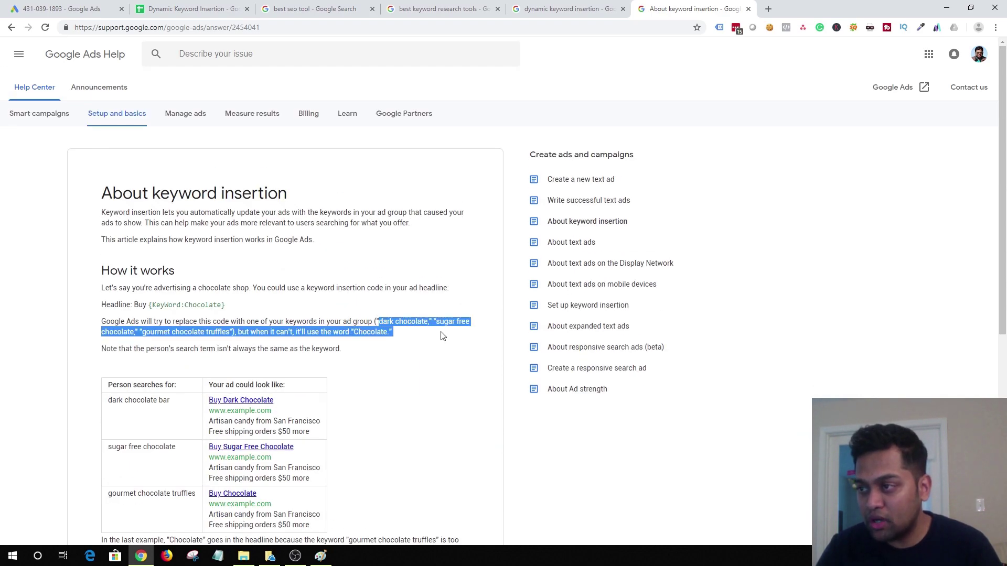
click(444, 336)
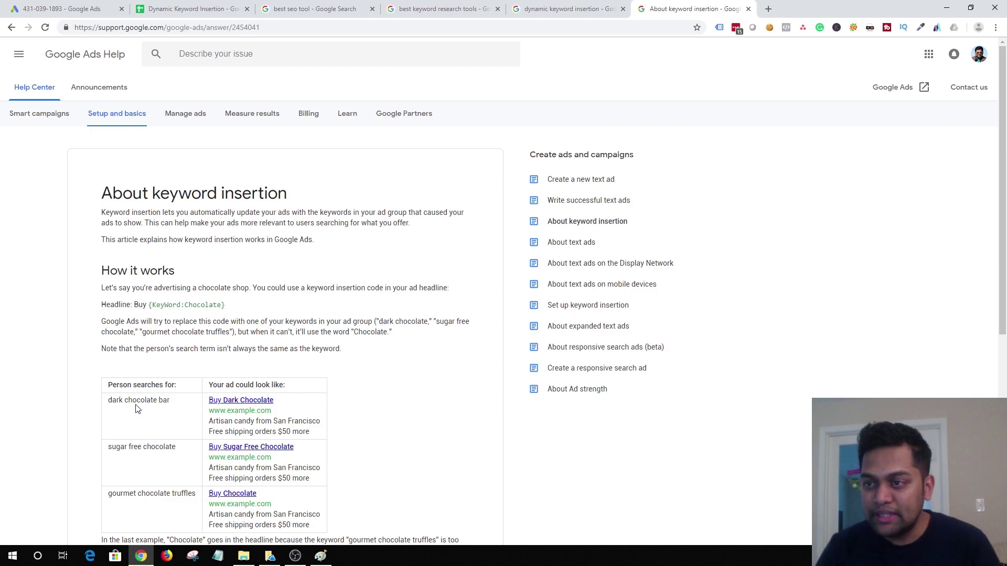
- Compare the "dark chocolate bar" and "sugar free chocolate" example searches with the headline code and the ad headlines they produce
double_click(198, 306)
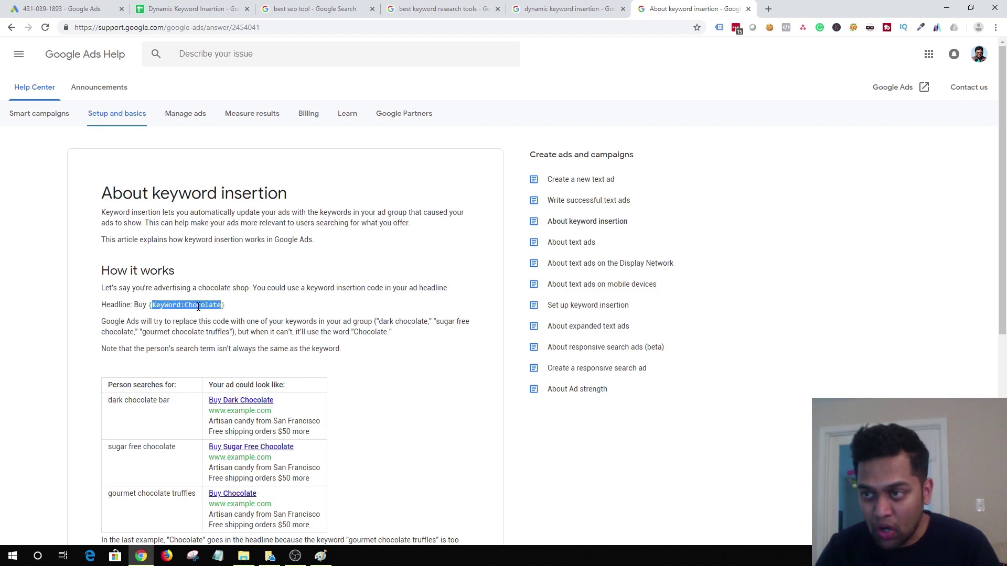
click(135, 401)
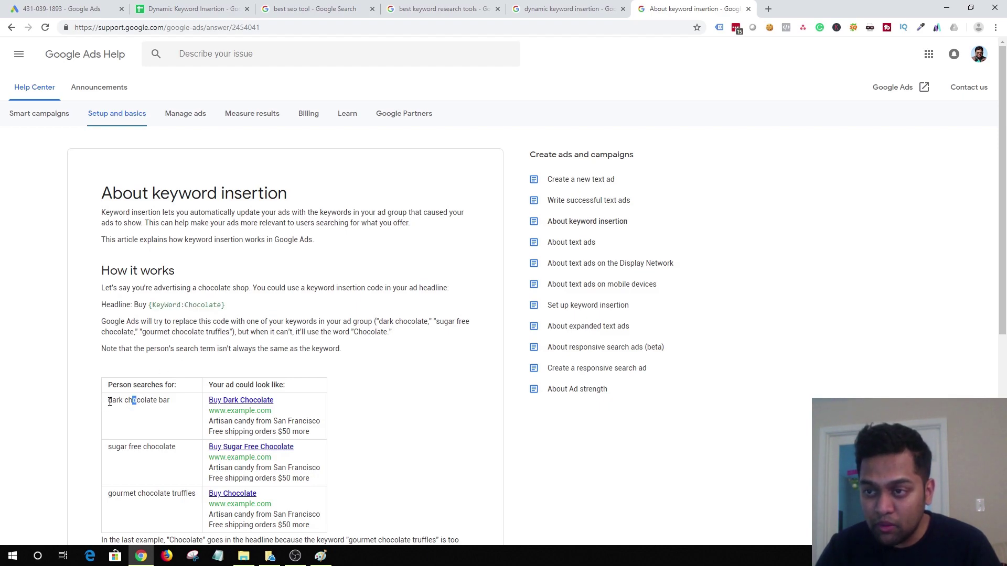
drag(108, 401, 169, 401)
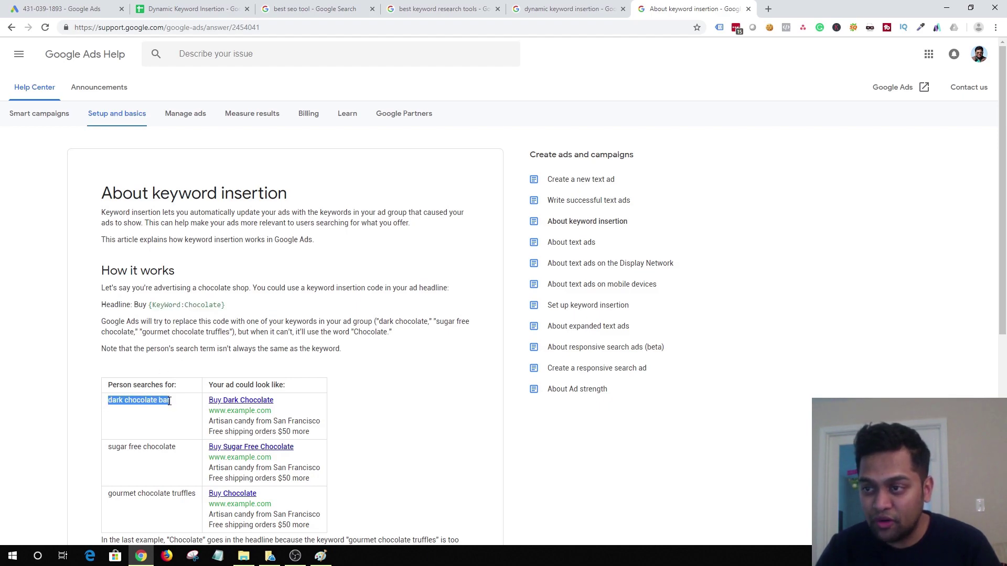
click(183, 412)
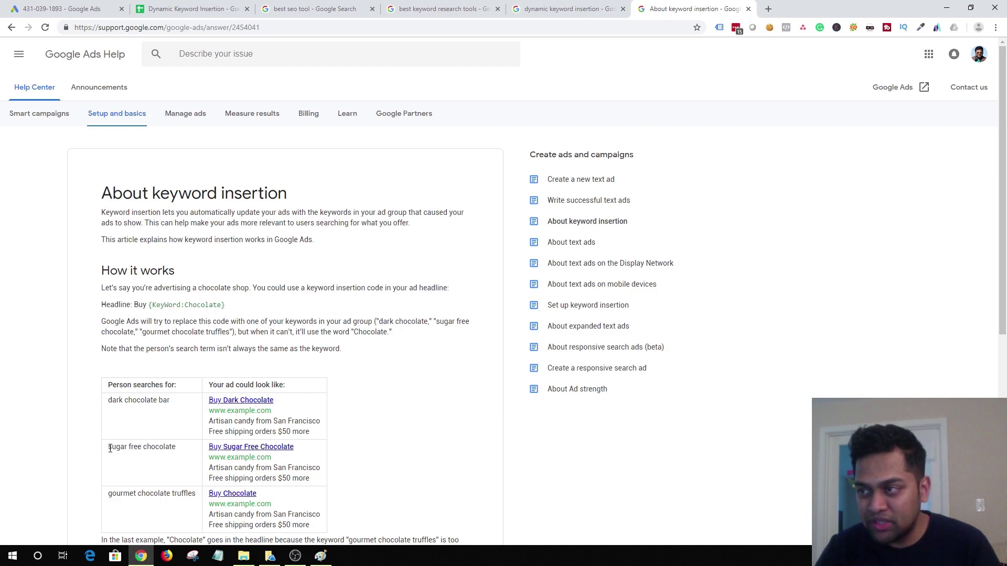
drag(113, 448, 178, 450)
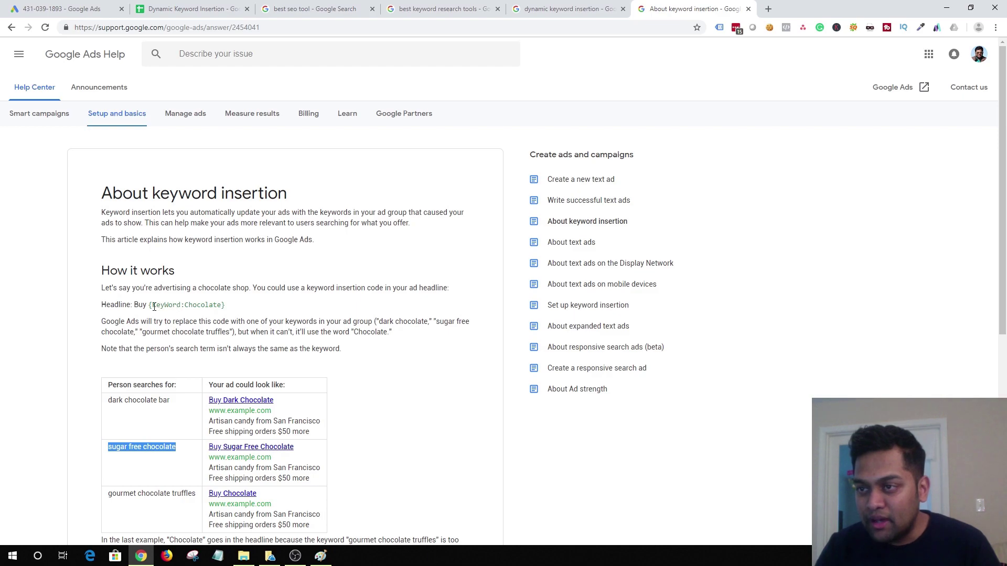
drag(135, 305, 149, 305)
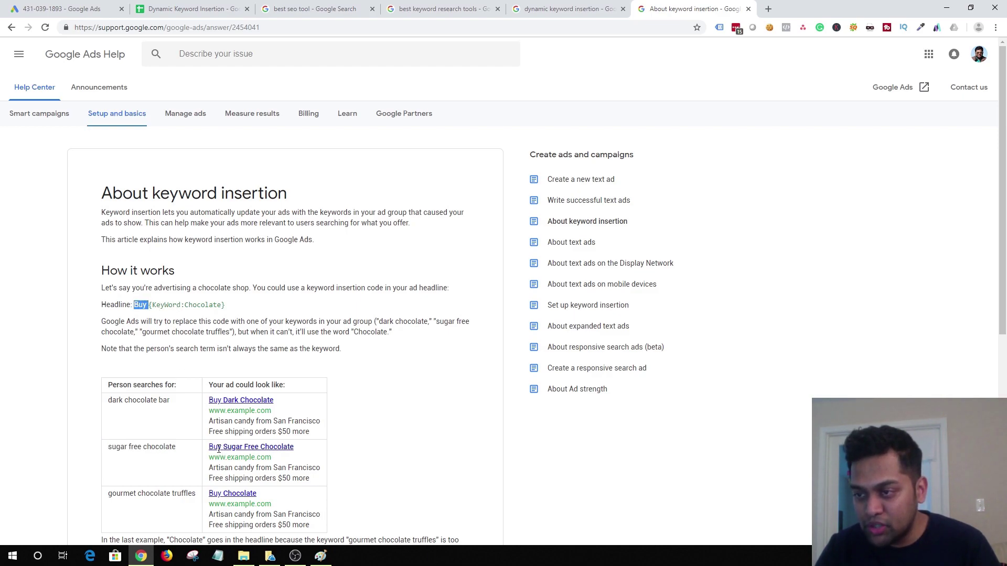
drag(219, 448, 294, 449)
click(310, 462)
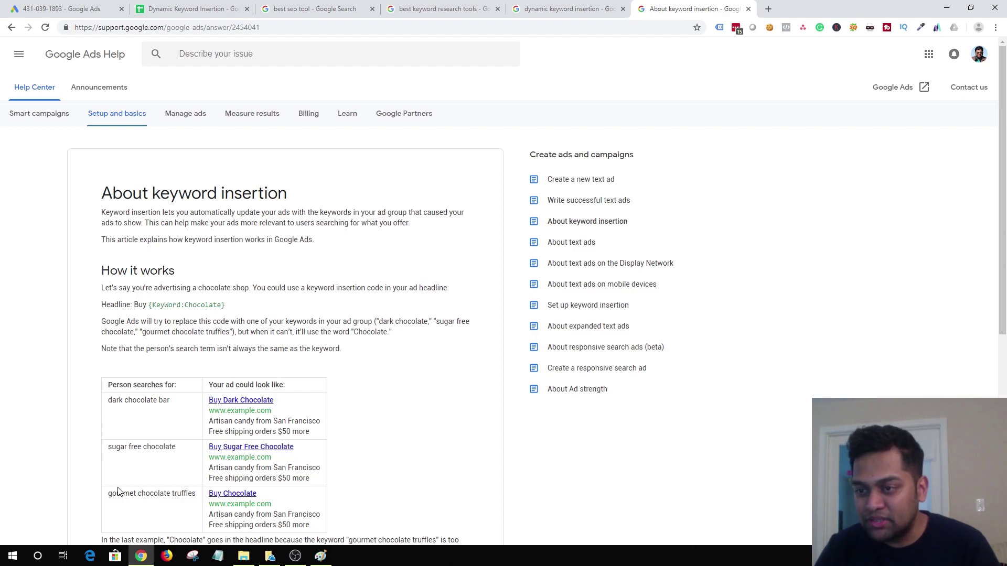
- Compare the "gourmet chocolate truffles" example search with its ad headline and the default text in the keyword insertion code
drag(109, 493, 196, 494)
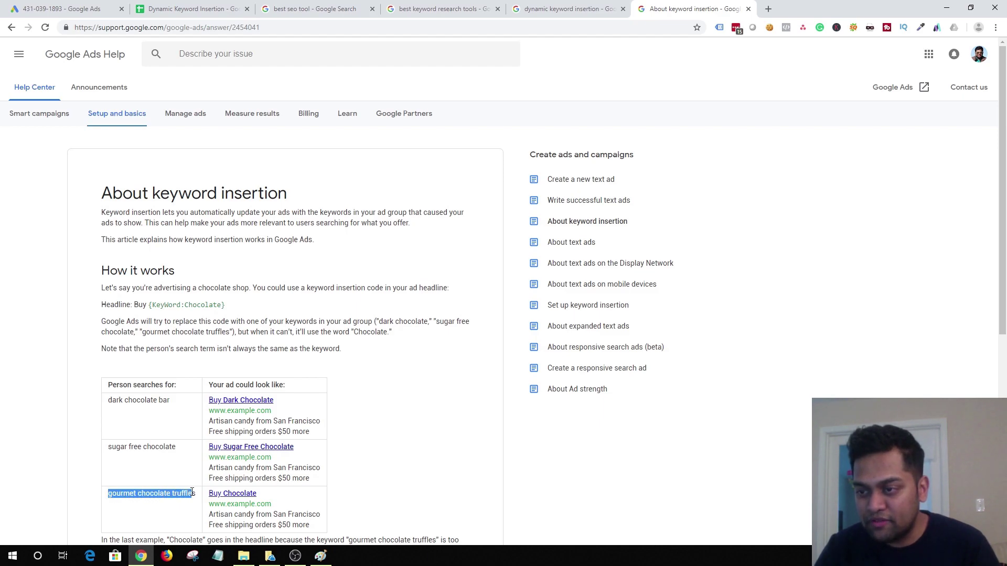
click(220, 508)
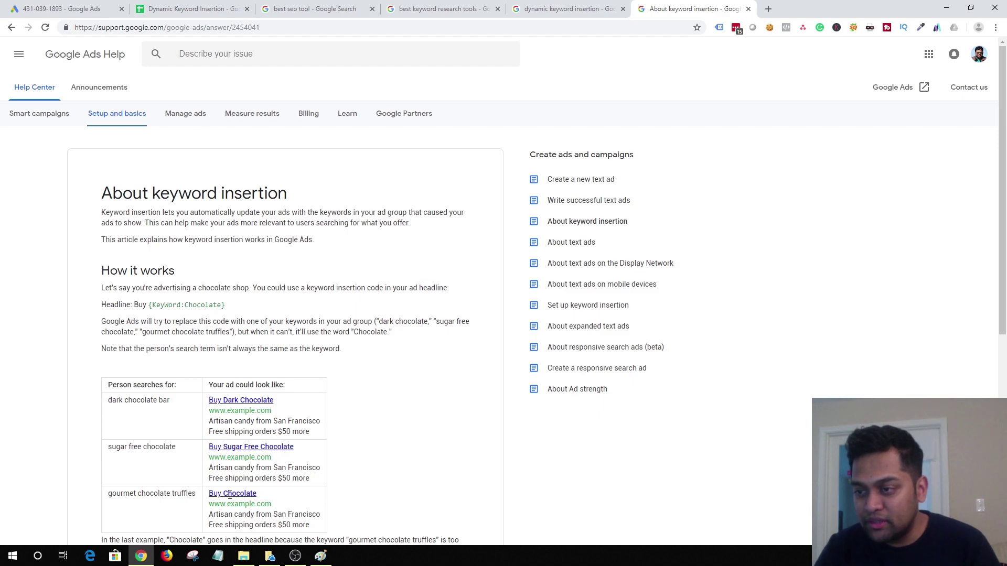
drag(210, 495, 262, 495)
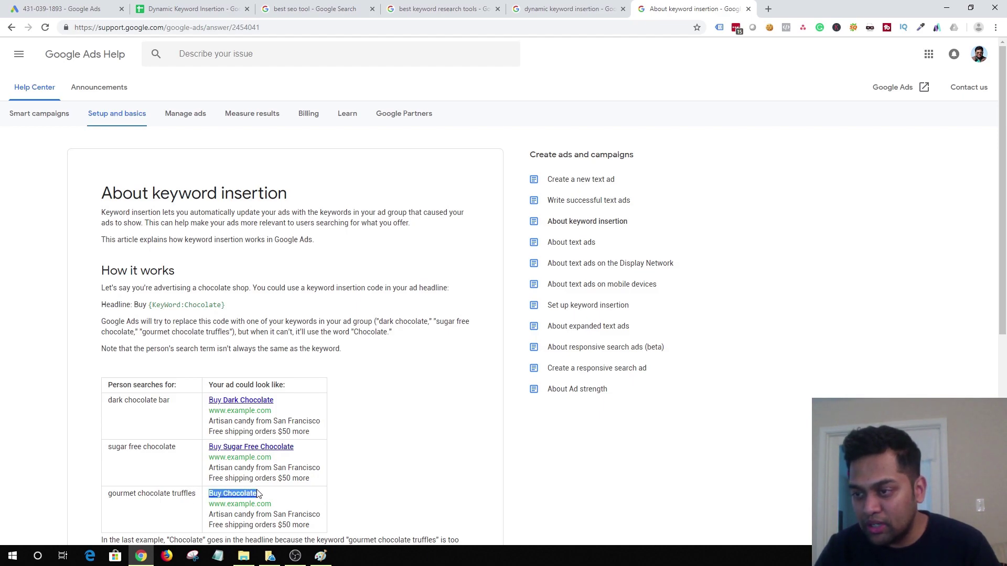
click(275, 504)
drag(197, 494, 114, 491)
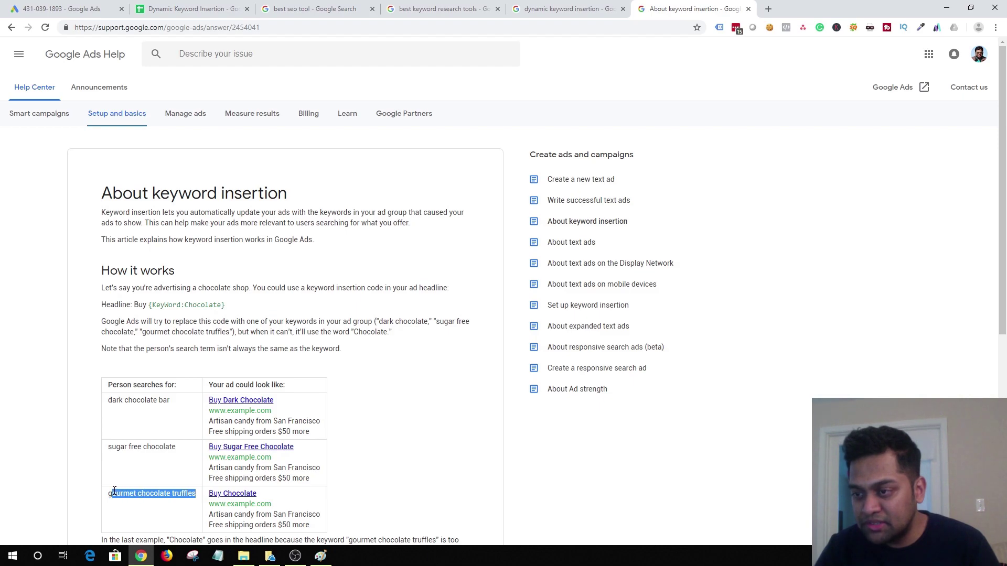
click(394, 483)
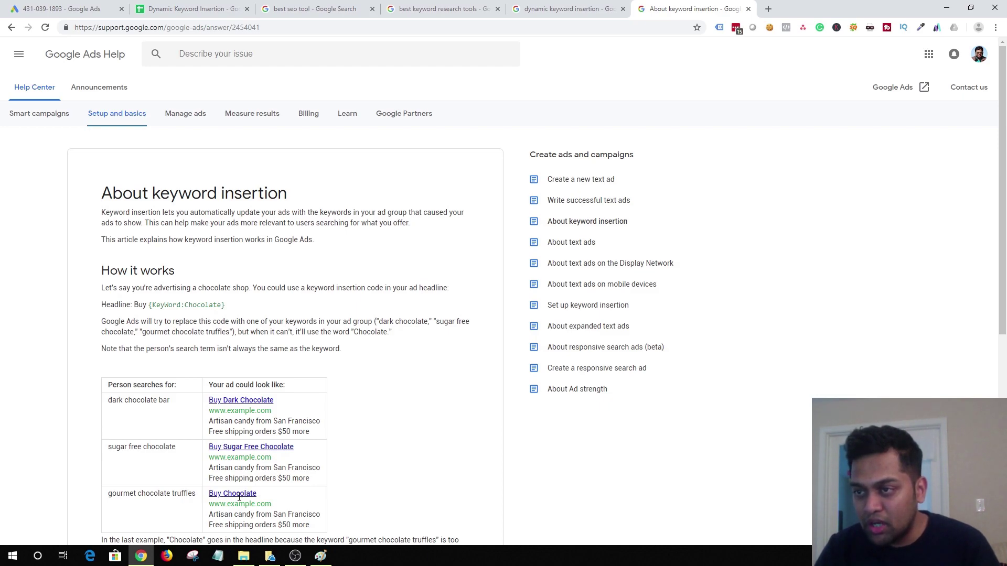
double_click(199, 306)
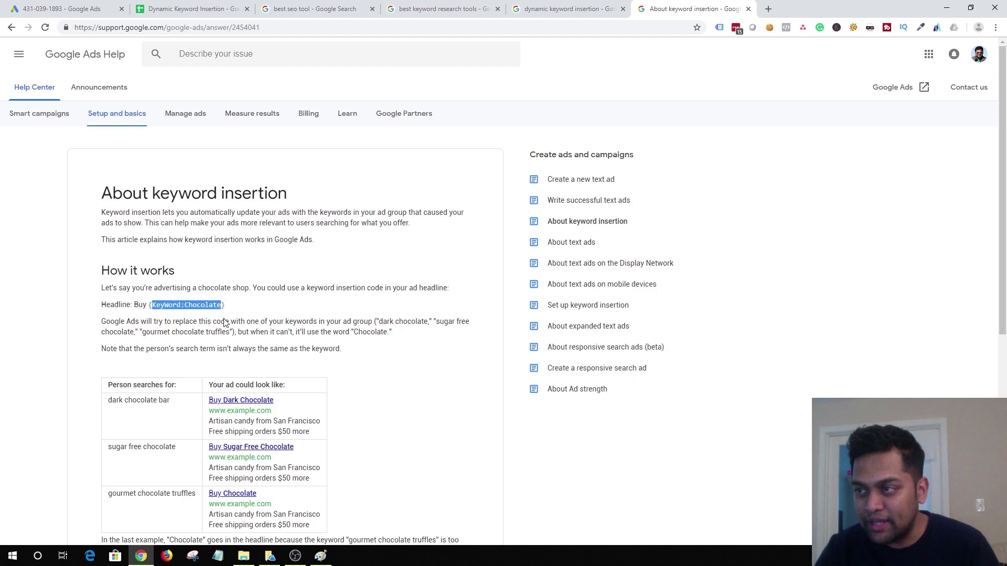
click(326, 409)
- Review the note below the examples table and recheck the "dark chocolate bar" search against the headline code
scroll(326, 409, down, 5)
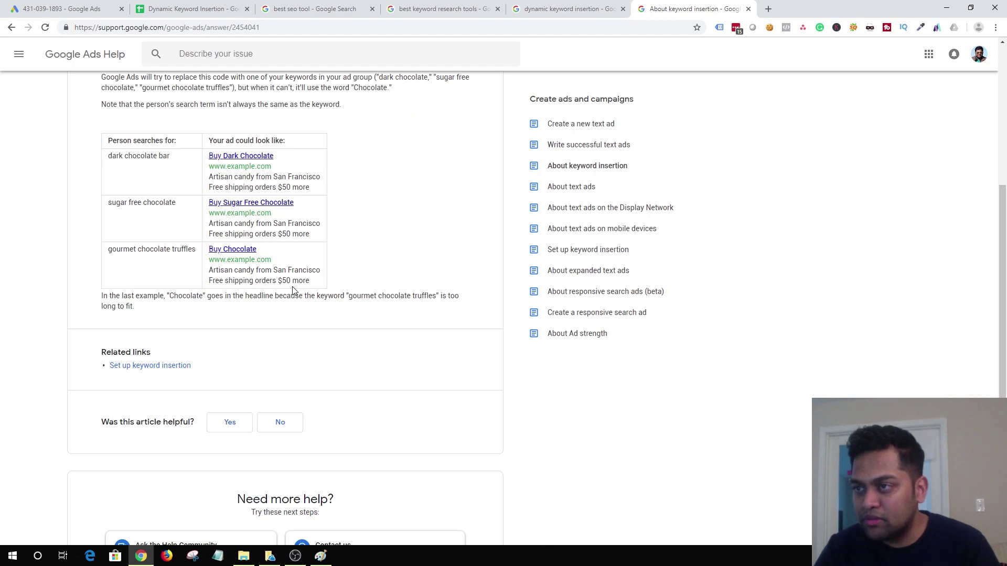
scroll(259, 279, up, 5)
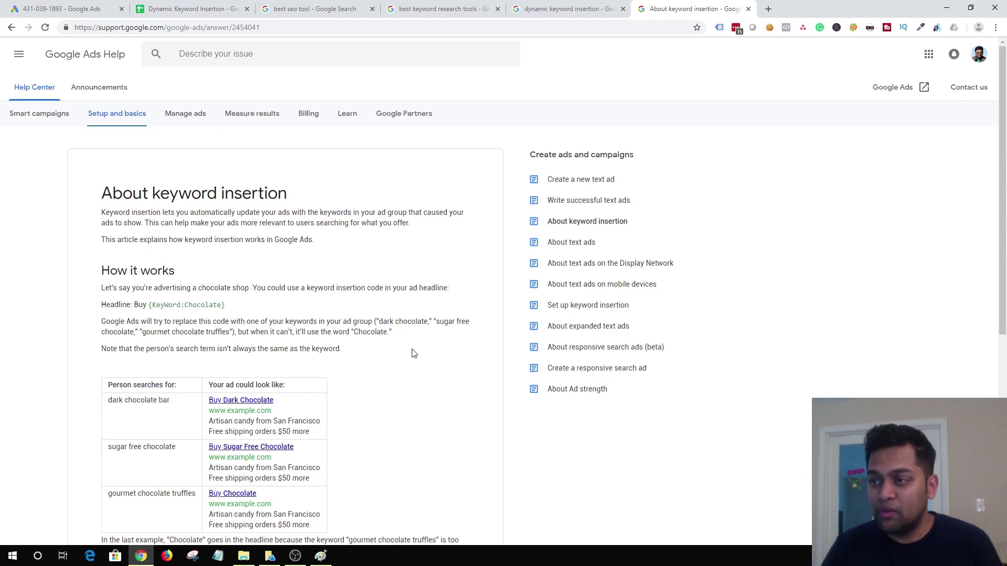
scroll(412, 353, down, 5)
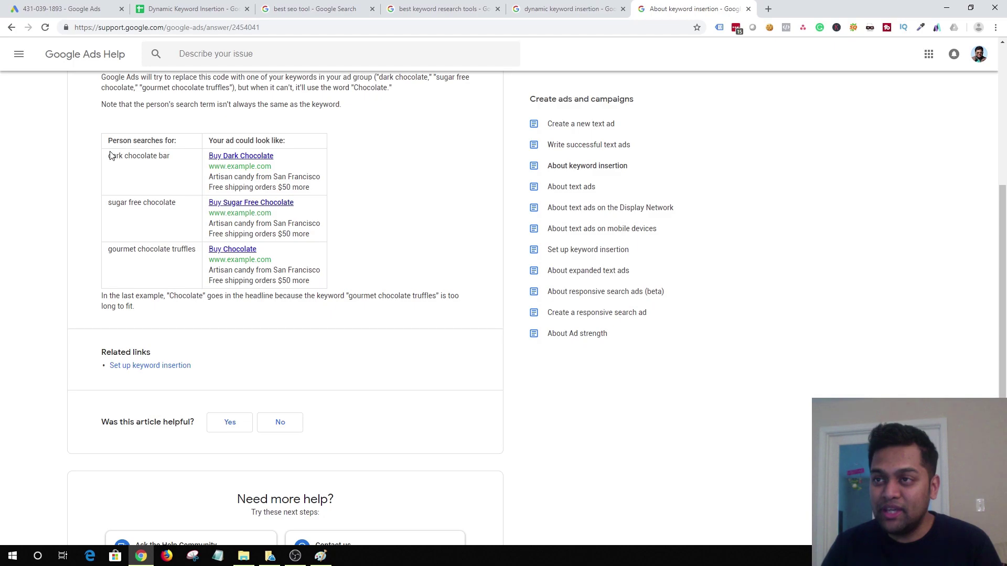
drag(112, 156, 170, 156)
drag(1003, 303, 1002, 261)
drag(227, 137, 136, 133)
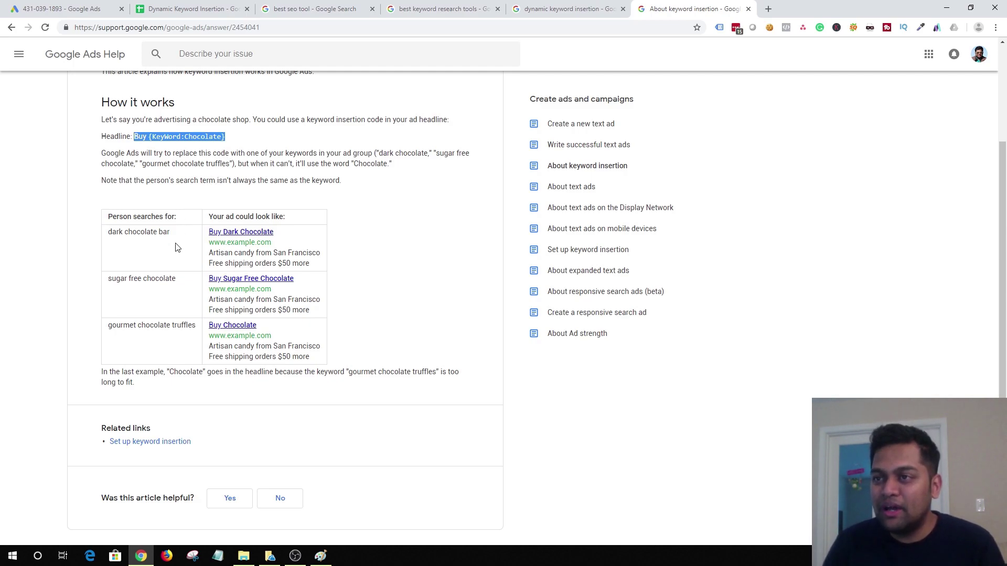
drag(108, 232, 175, 233)
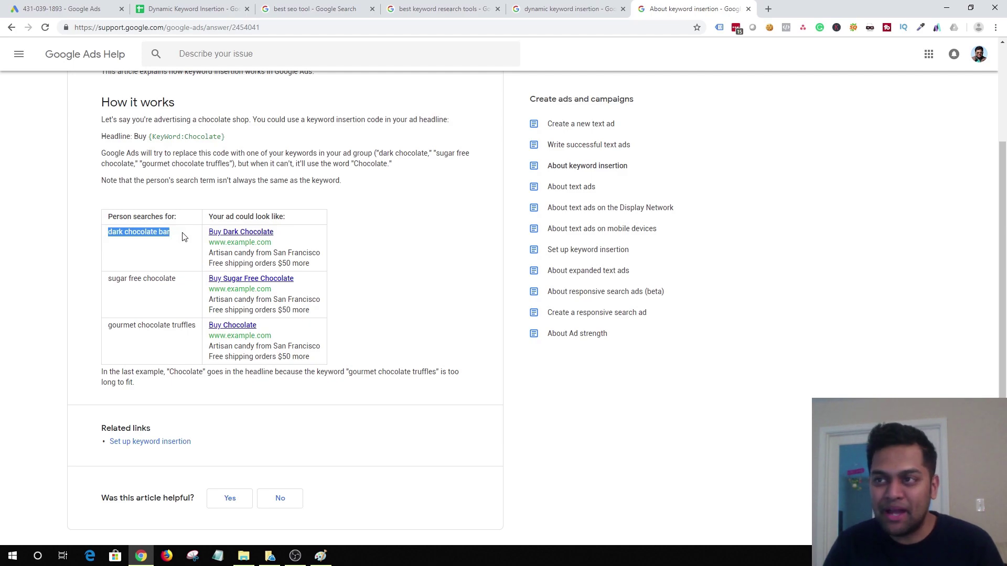
click(170, 242)
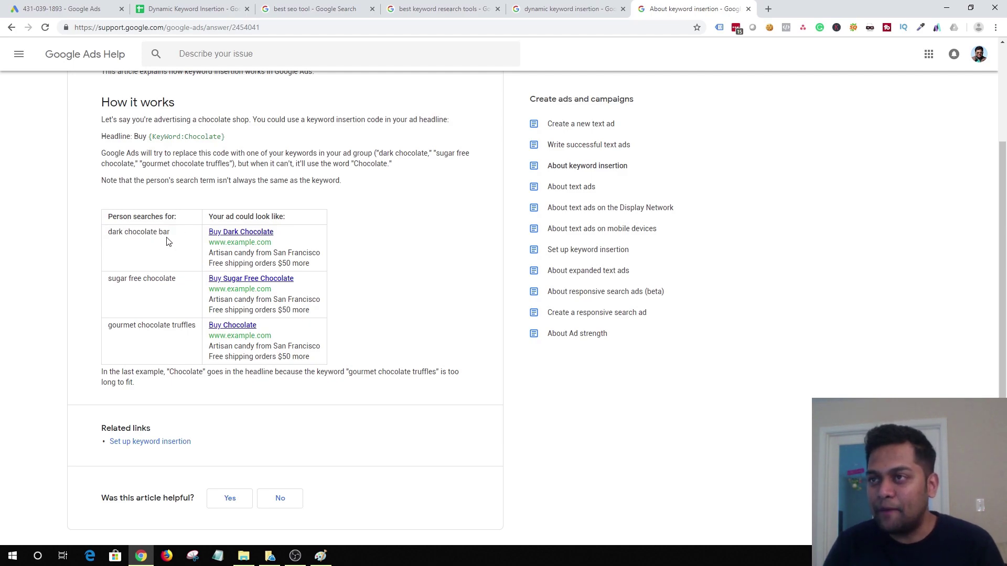
- Switch to the Dynamic Keyword Insertion spreadsheet and examine the headline parts "Best", "{KeyWord:SEO}" and "Tools" in row 3
click(180, 10)
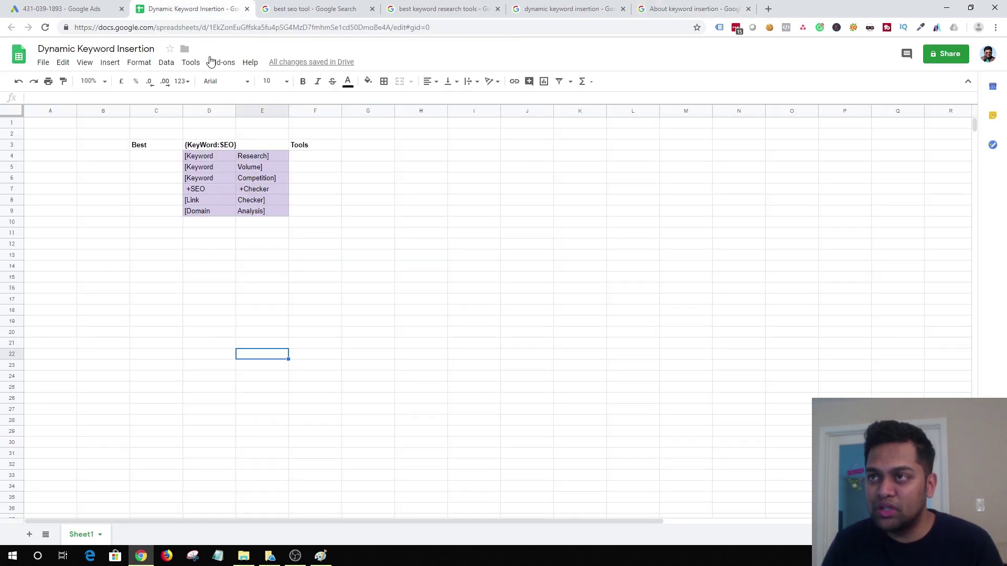
click(308, 218)
click(138, 147)
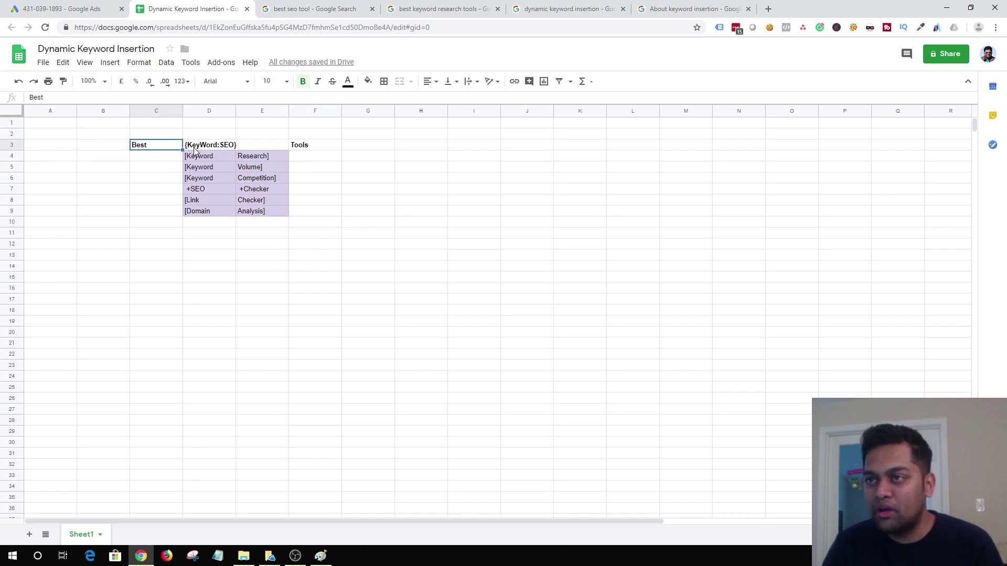
click(157, 211)
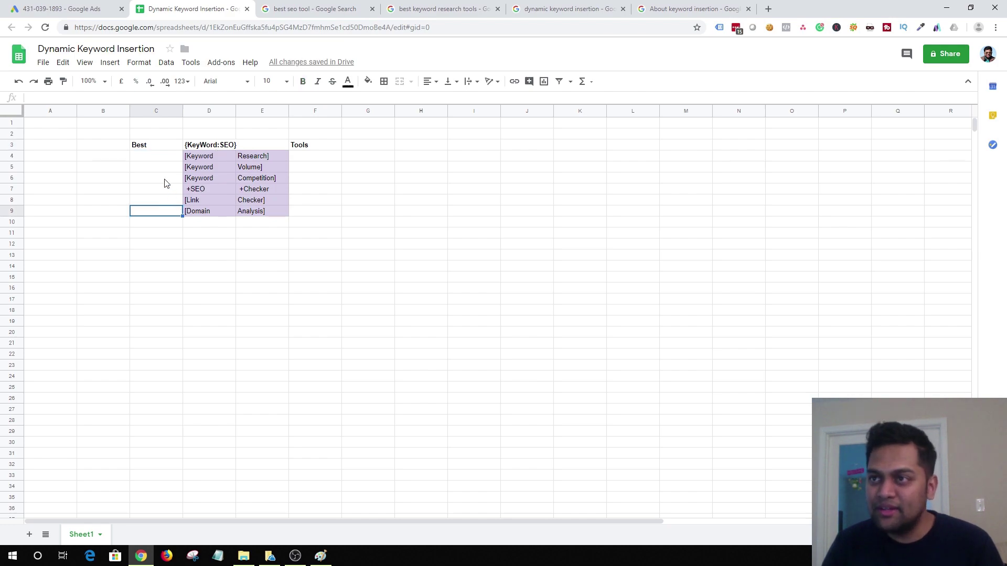
click(155, 148)
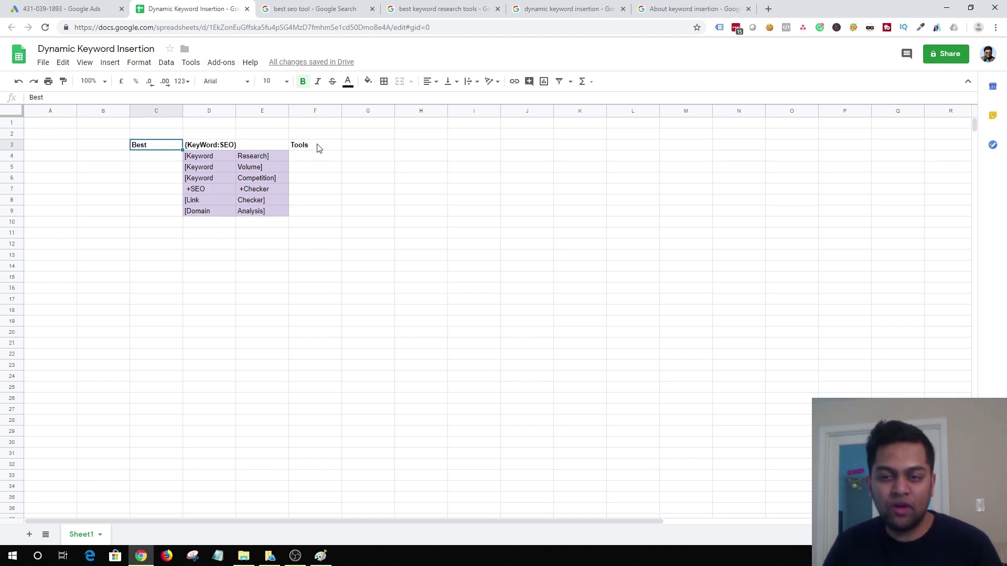
click(200, 150)
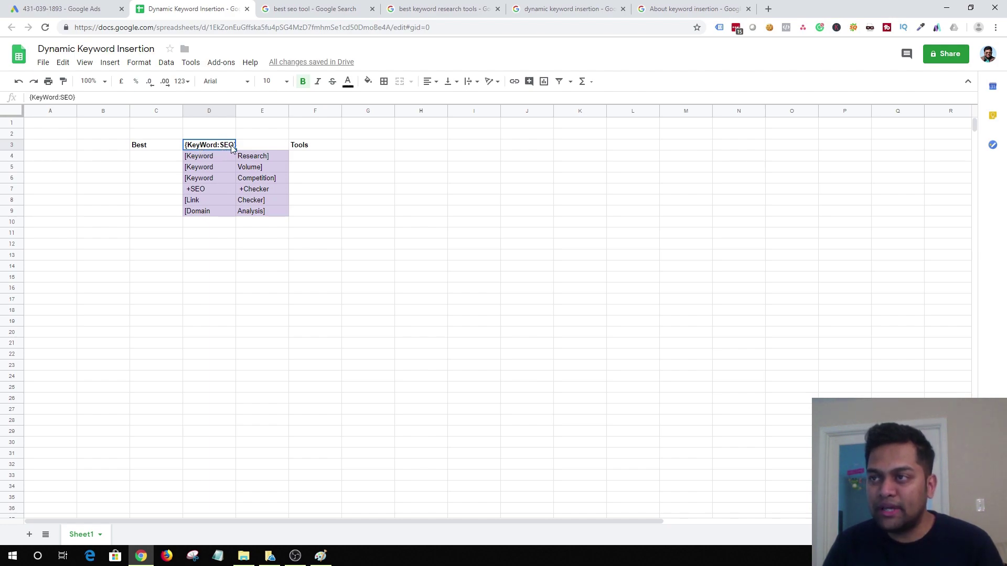
click(307, 151)
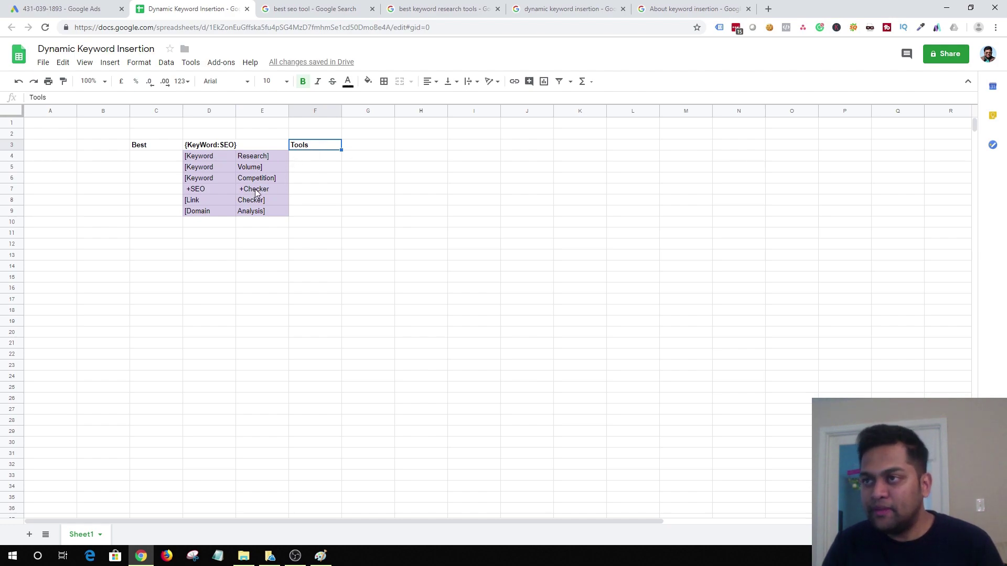
- Review the bracketed and modified keyword list below {KeyWord:SEO} and compare its first entry with the headline code
click(187, 159)
drag(188, 158, 272, 211)
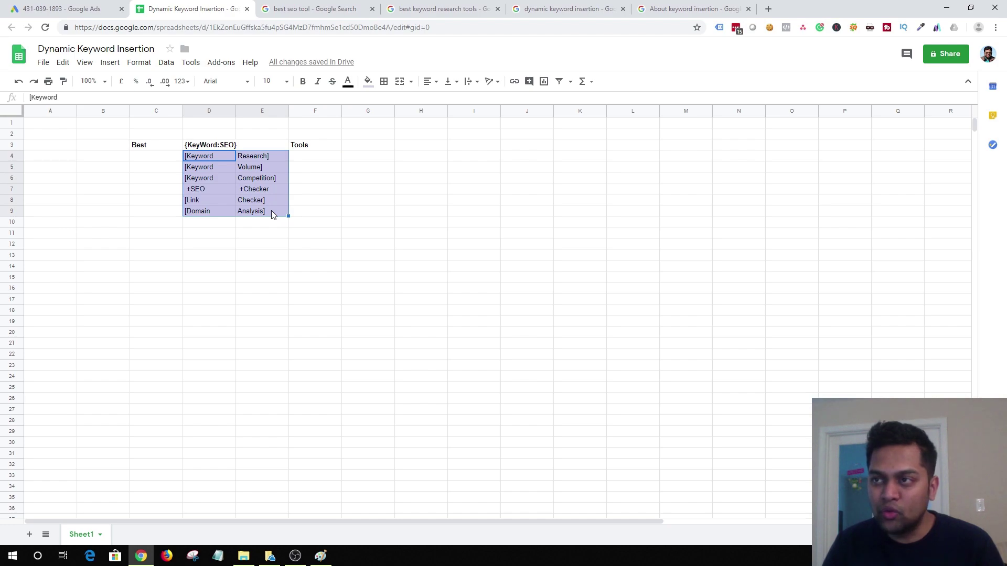
click(252, 261)
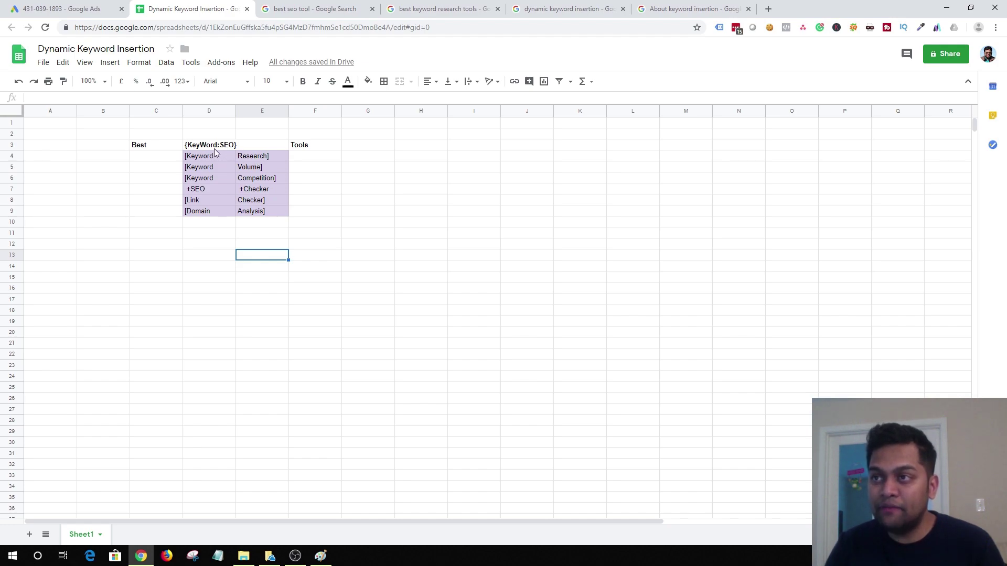
click(148, 148)
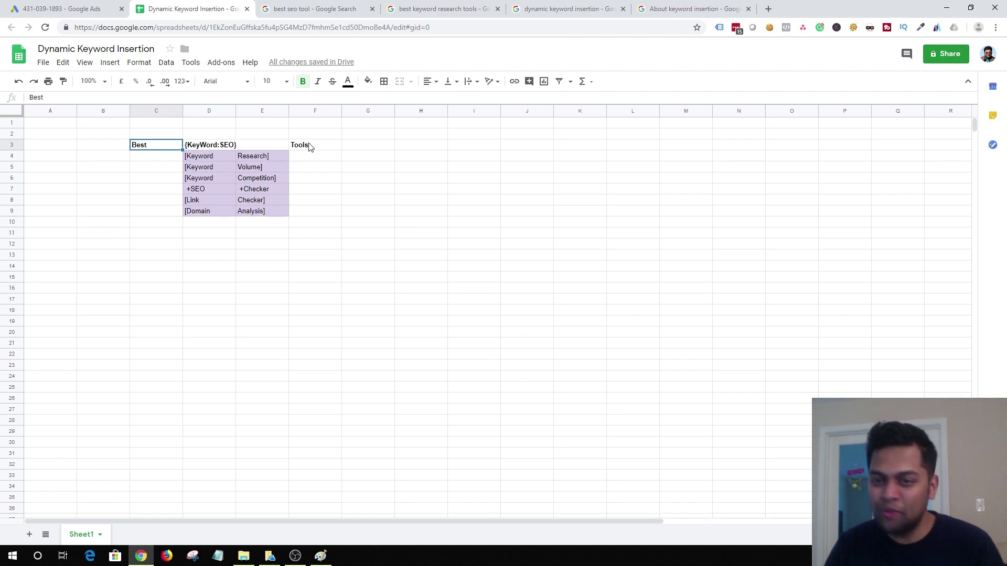
click(215, 158)
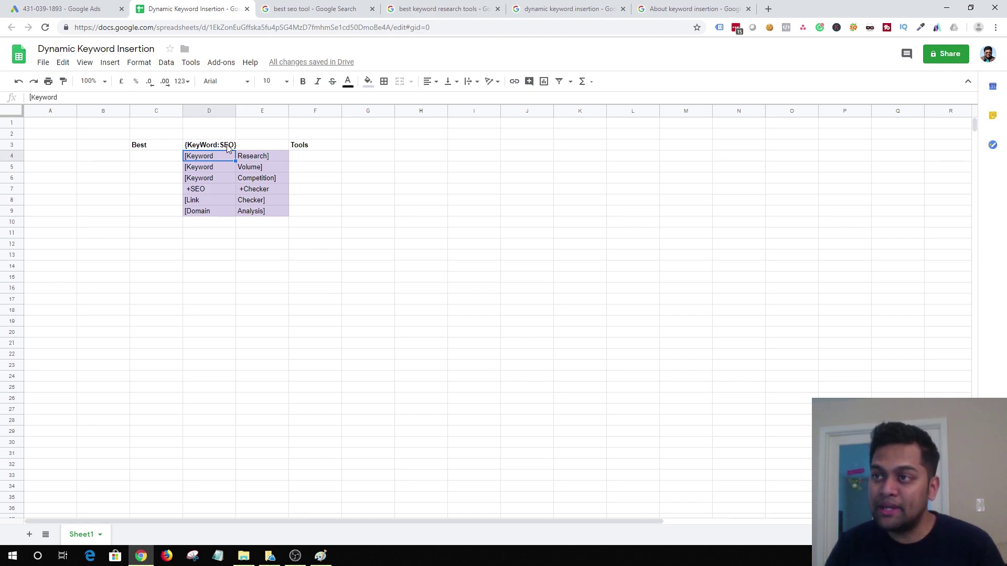
click(227, 147)
- Compare the keyword research, SEO checker, link checker and domain analysis entries with the complete "Best … Tools" headline layout
click(210, 161)
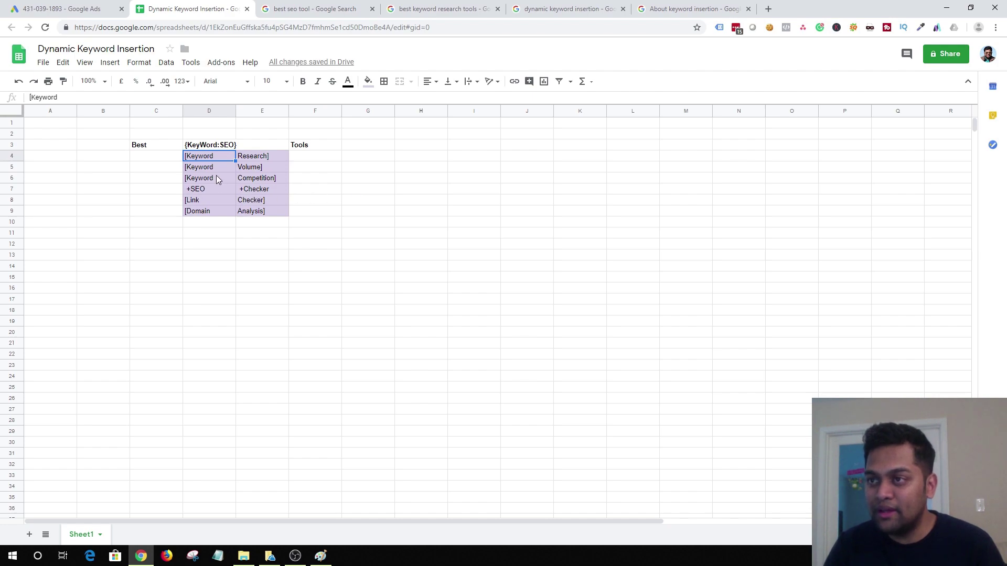
ctrl+click(207, 191)
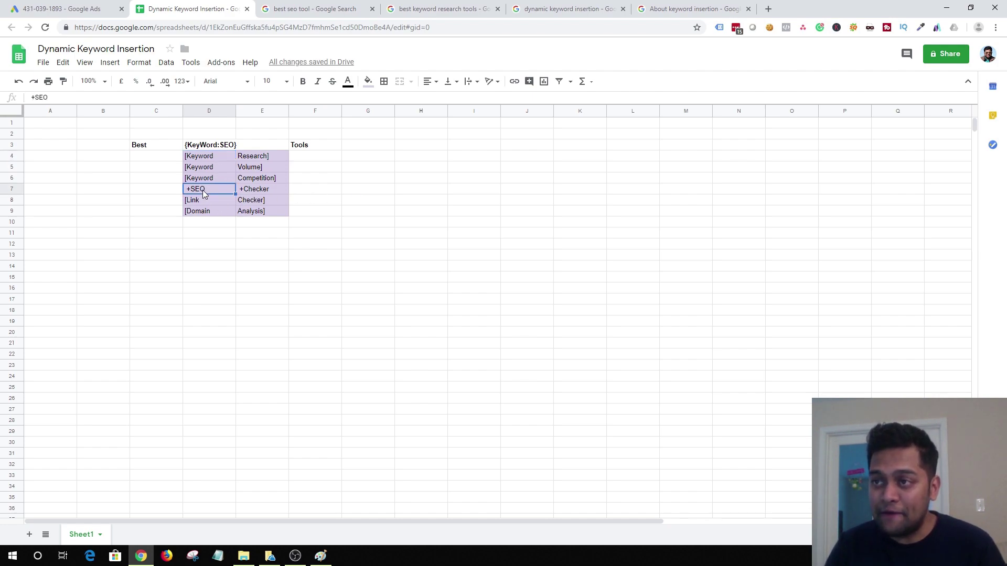
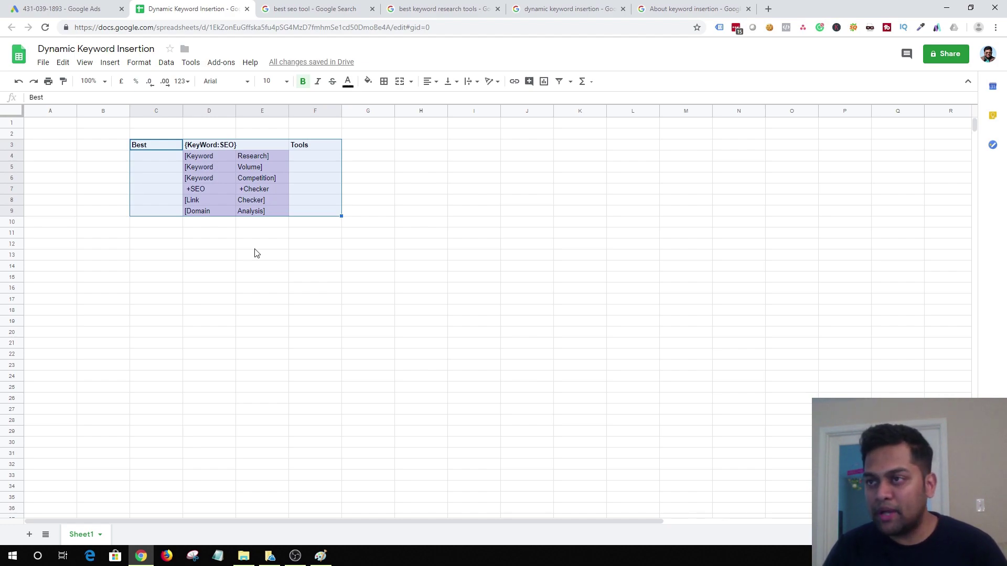
click(250, 203)
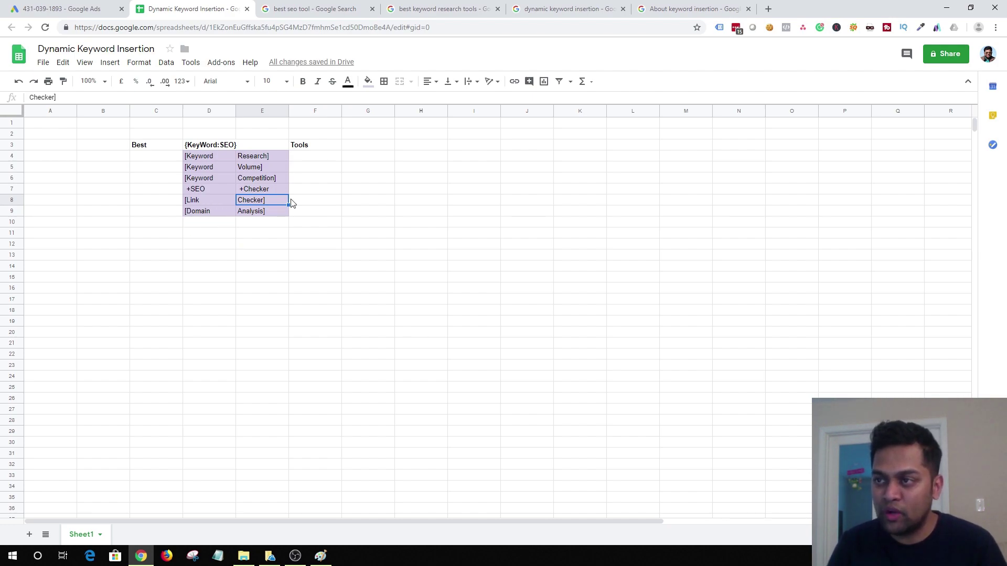
click(210, 215)
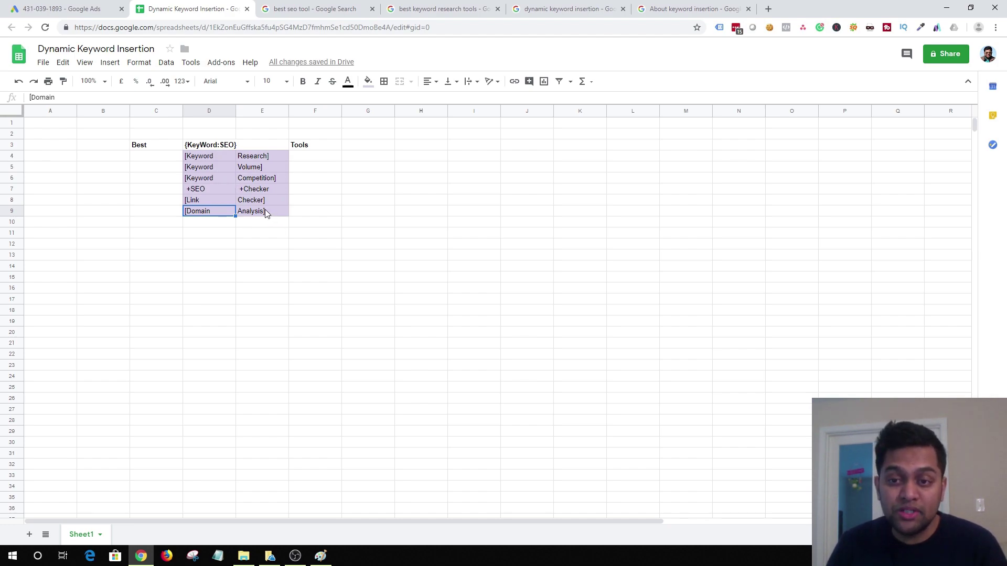
drag(147, 148, 317, 222)
click(316, 222)
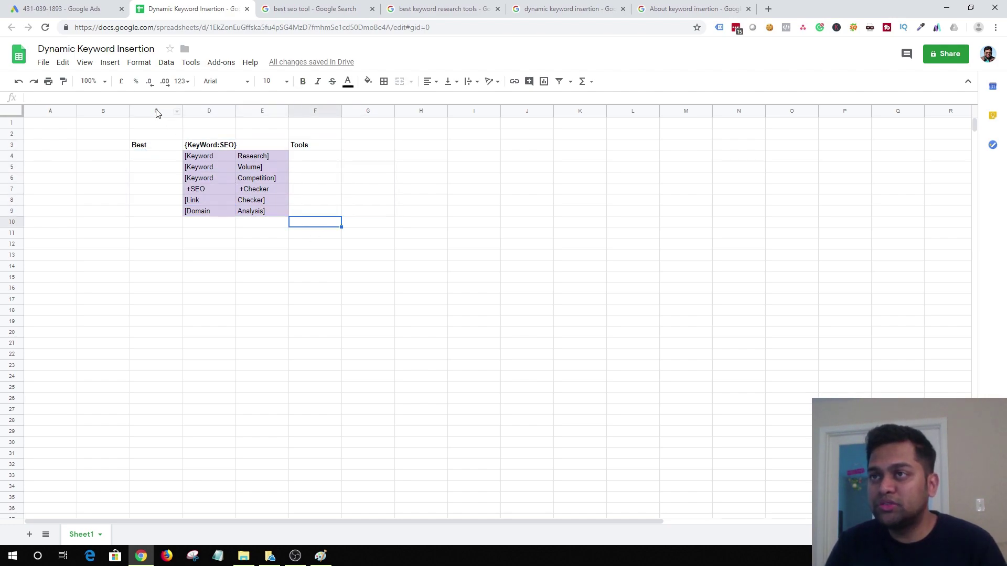
- Switch to Google Ads and start a new campaign of the Search type
click(69, 4)
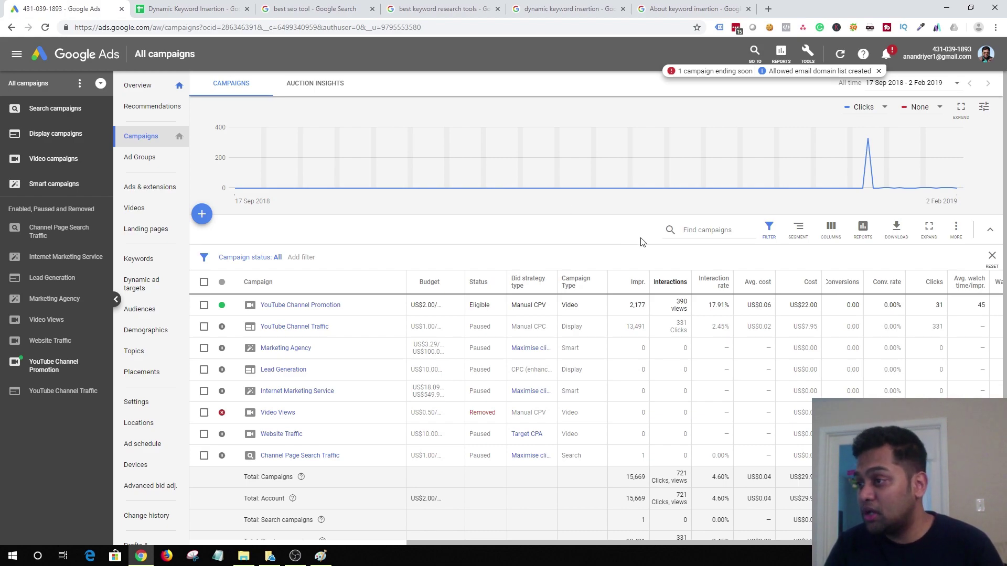
mouse_move(497, 138)
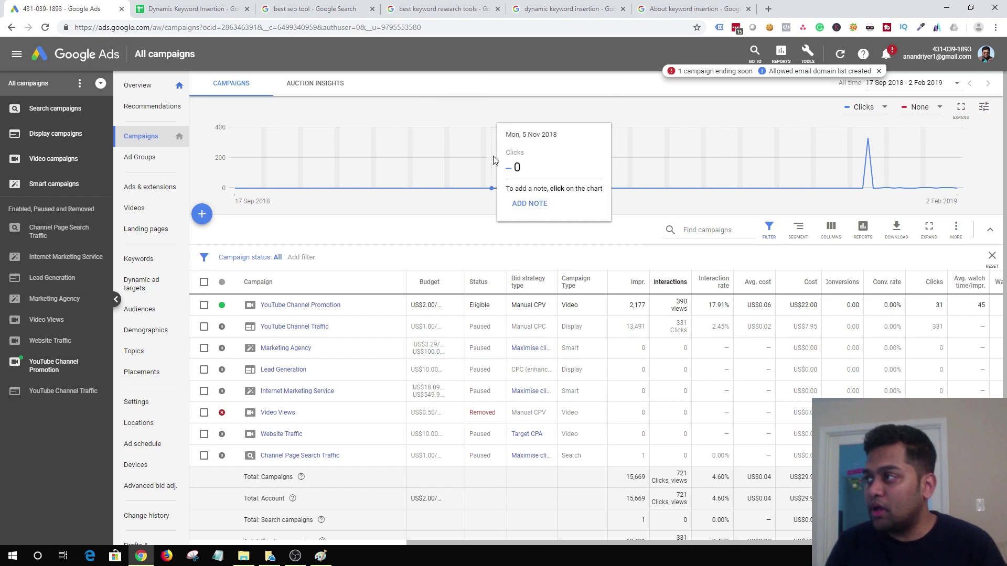
click(203, 215)
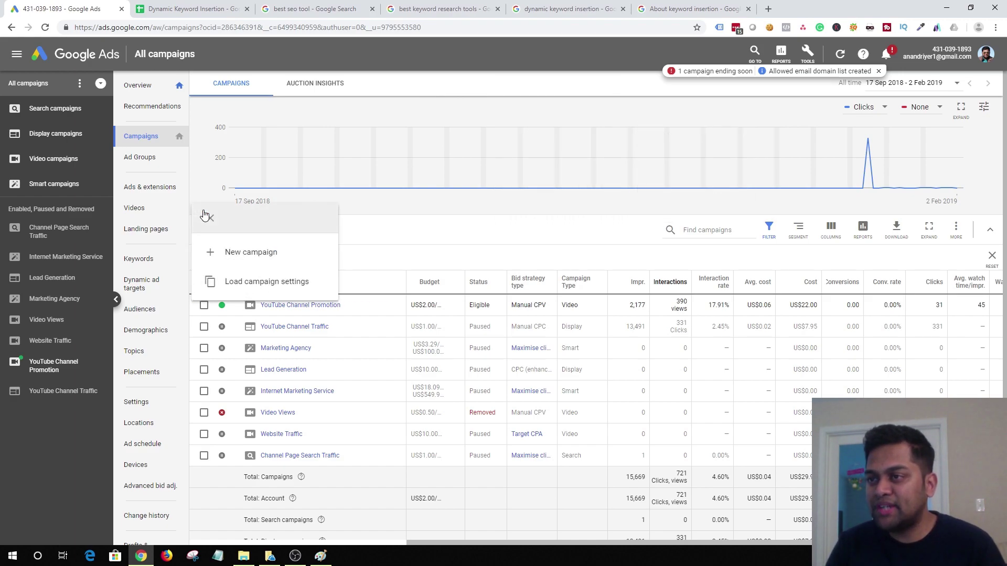
click(250, 252)
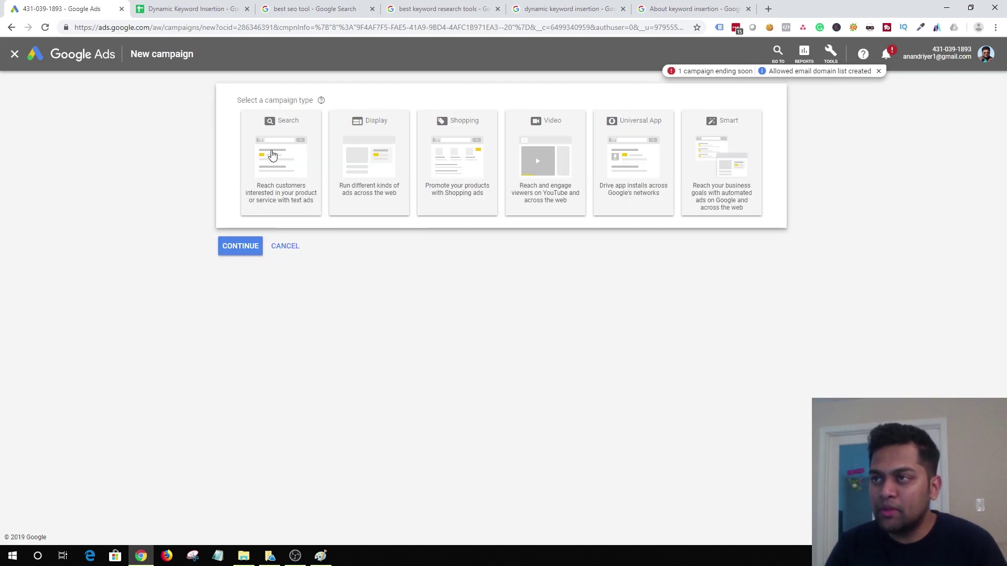
click(274, 164)
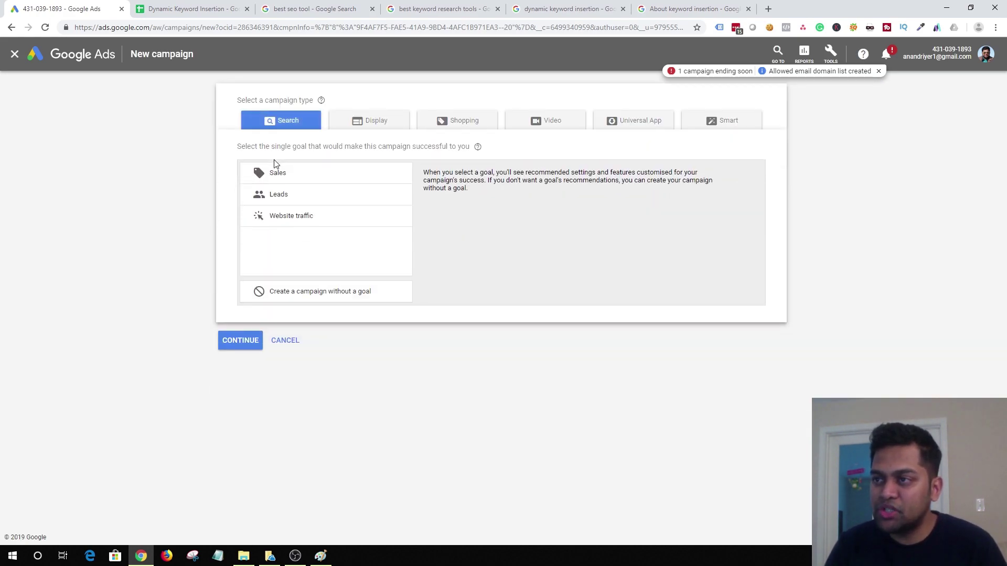
- Choose Website traffic as the goal of the Search campaign
click(293, 218)
click(281, 173)
click(290, 212)
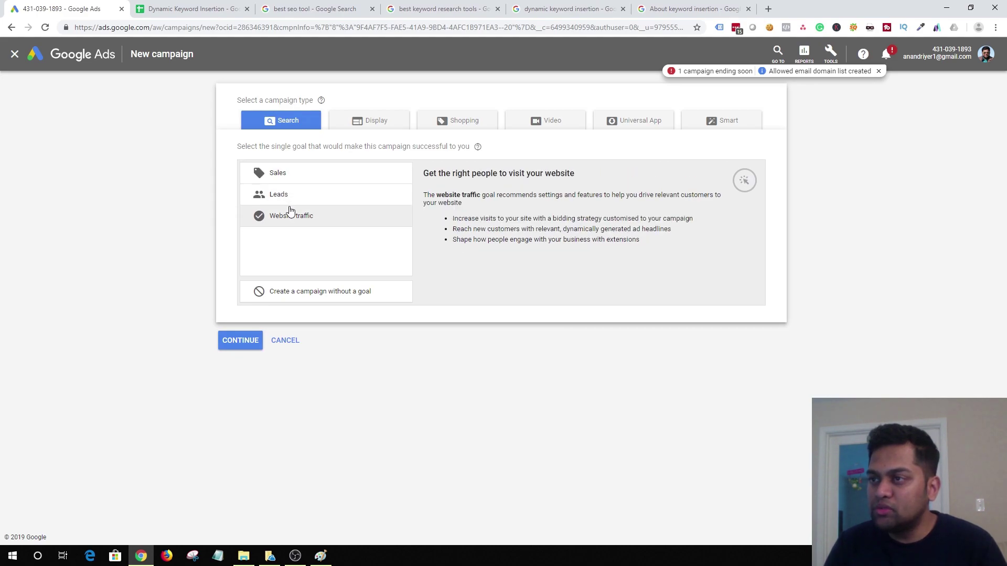
click(294, 184)
click(292, 196)
click(295, 196)
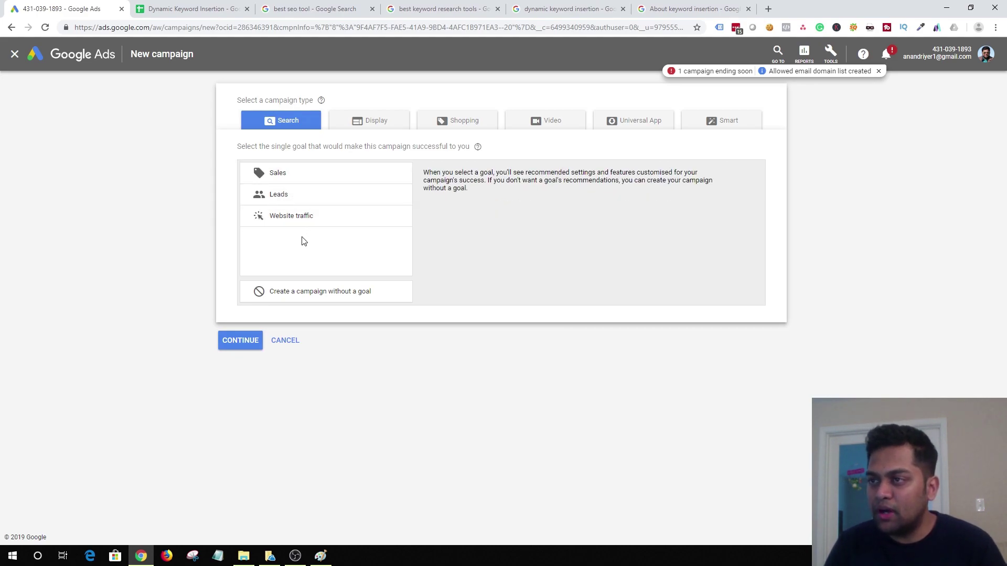
click(295, 216)
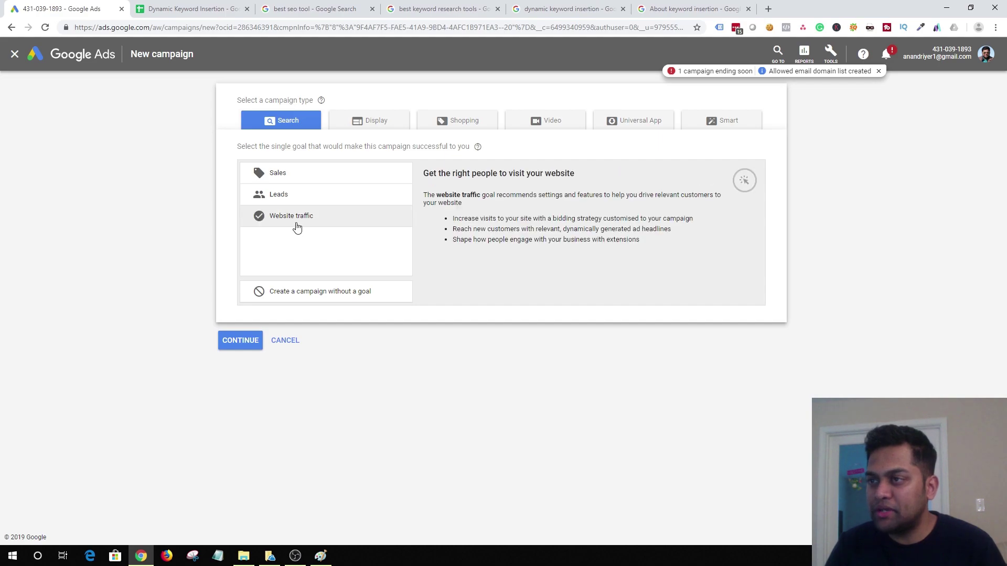
- Enter the business's website address as the way to reach the goal and continue to the campaign settings
click(303, 356)
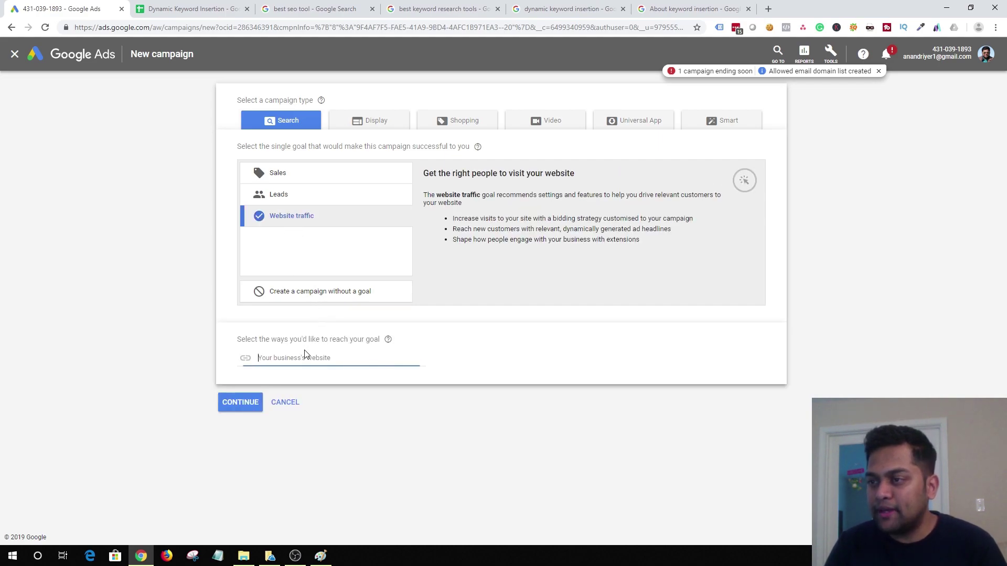
text(www.a)
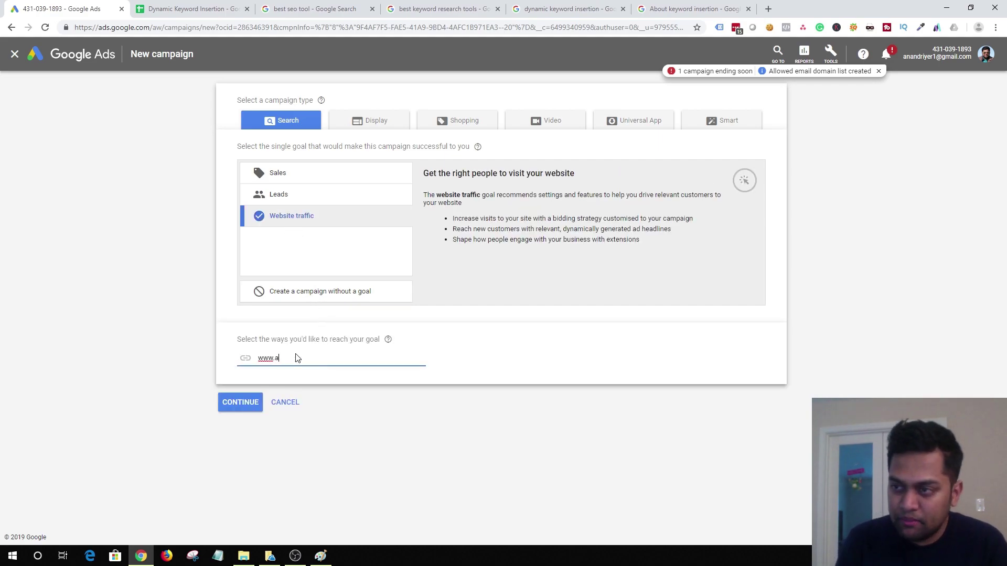
text(nandriyer.com)
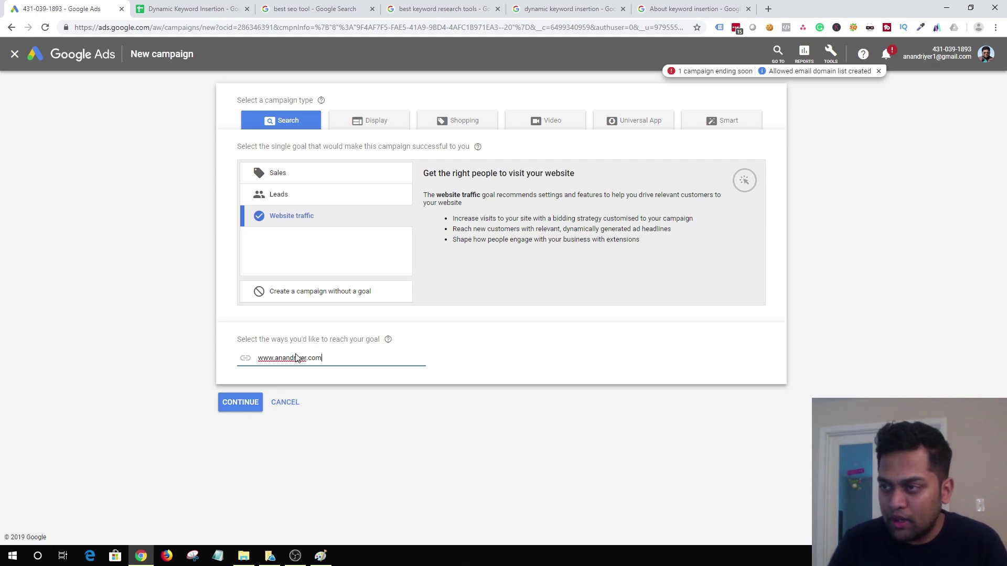
click(249, 407)
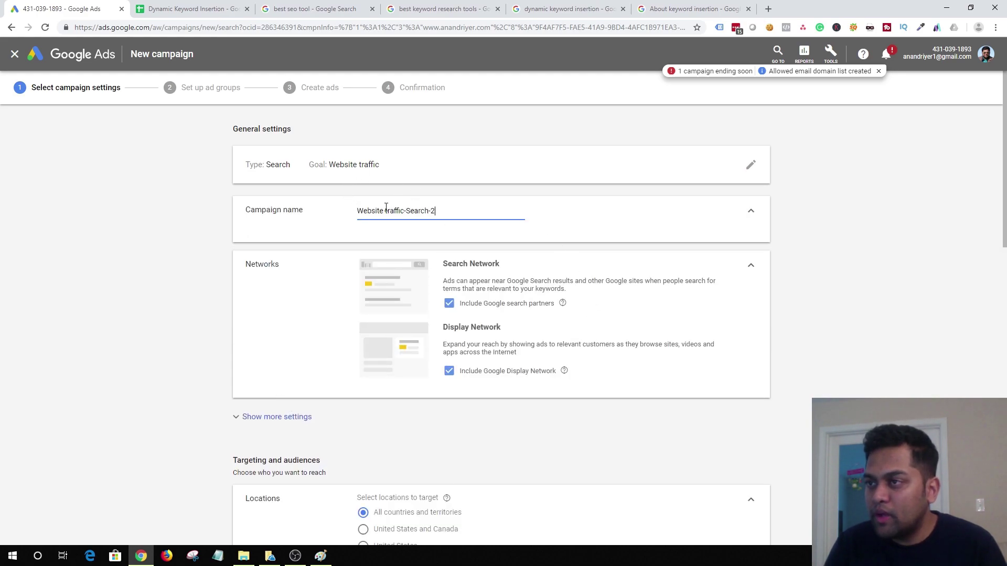
- Exclude the Google Display Network and replace the targeted location India with United States
click(452, 374)
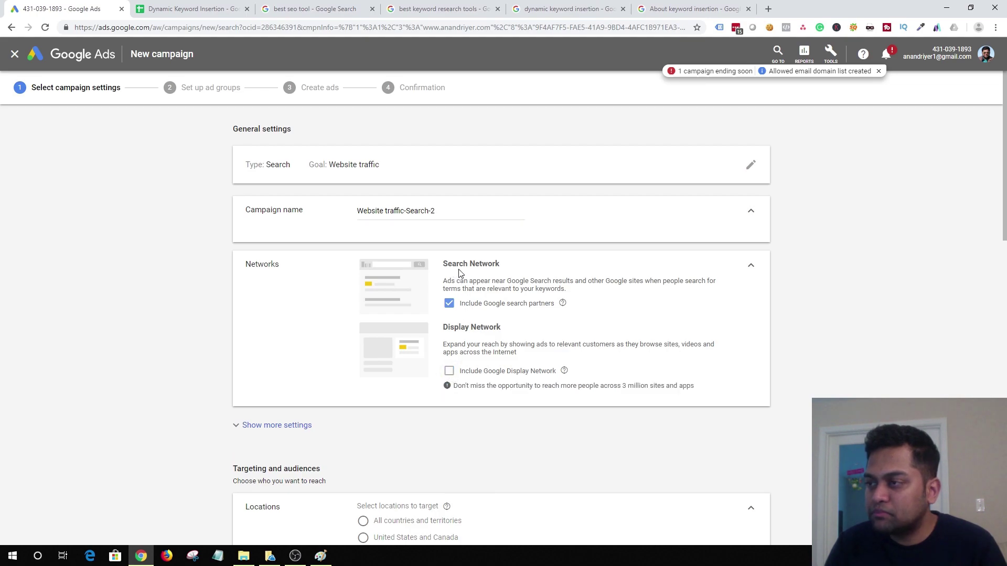
scroll(506, 264, down, 5)
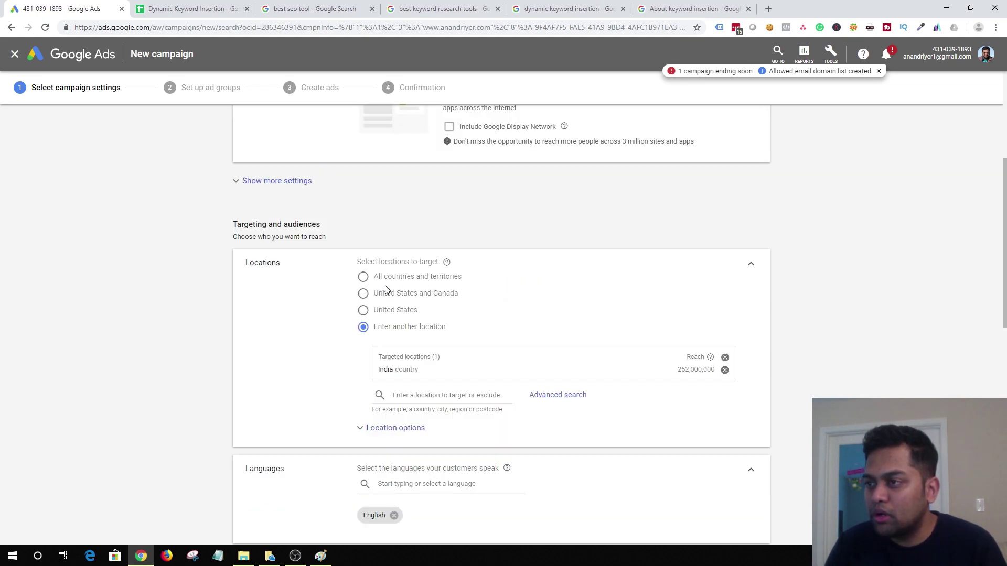
click(726, 358)
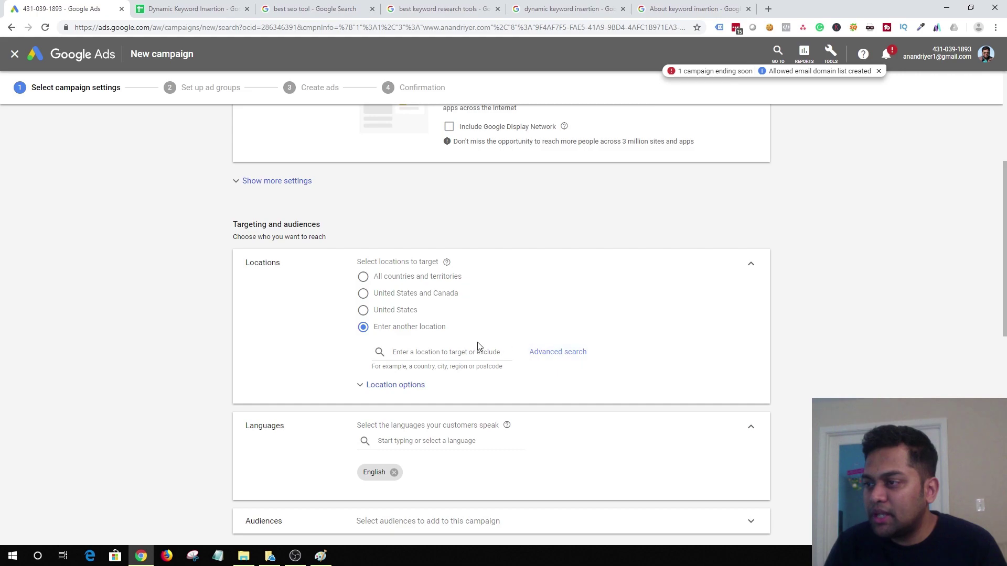
click(371, 314)
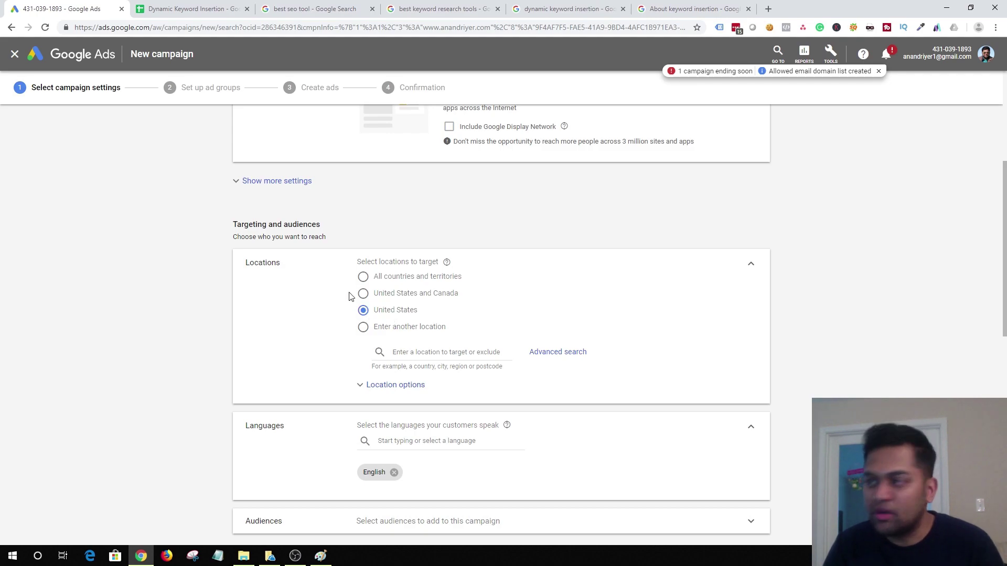
- Set the campaign's average daily budget to US$5
scroll(350, 298, down, 5)
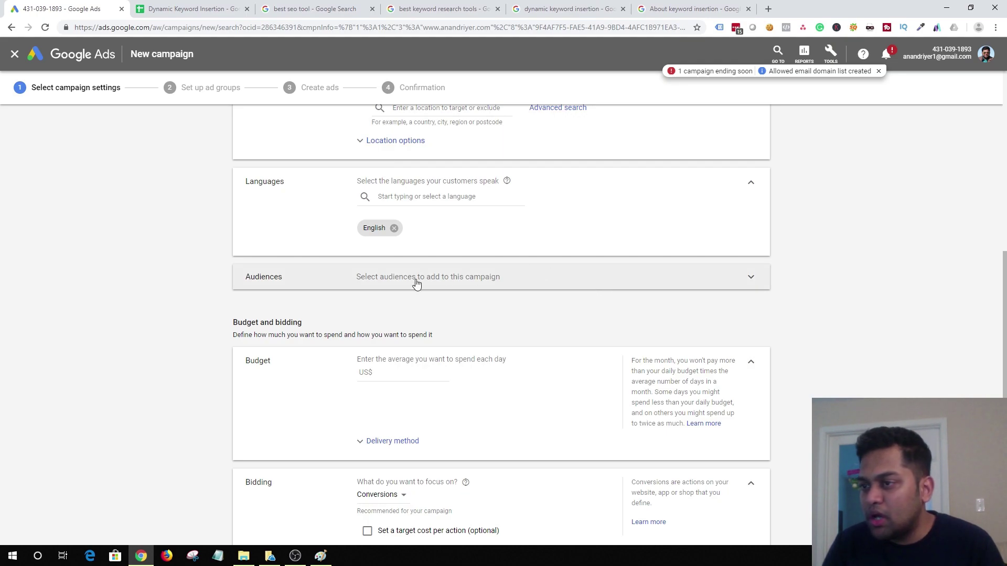
scroll(432, 354, down, 5)
click(396, 132)
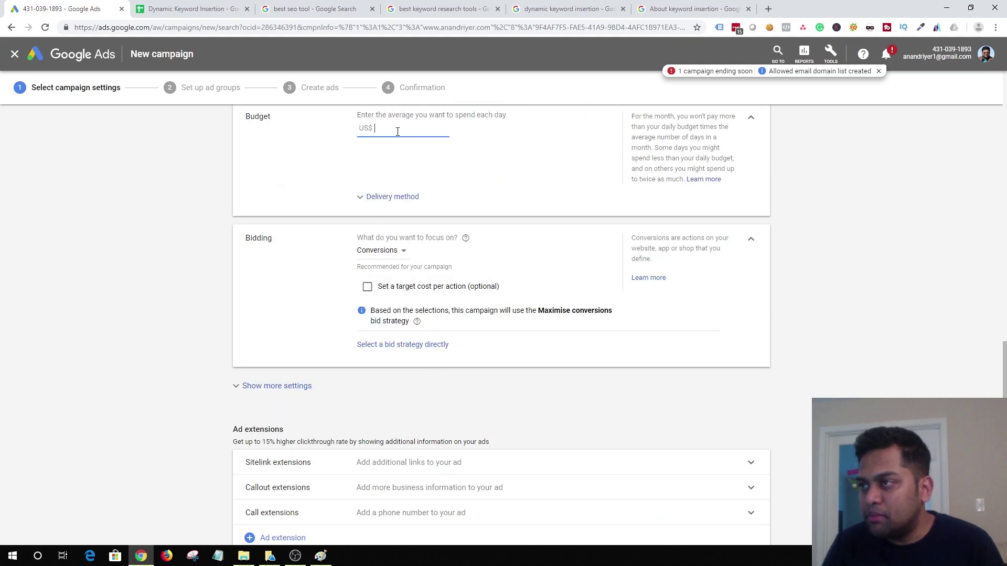
text(5)
click(243, 189)
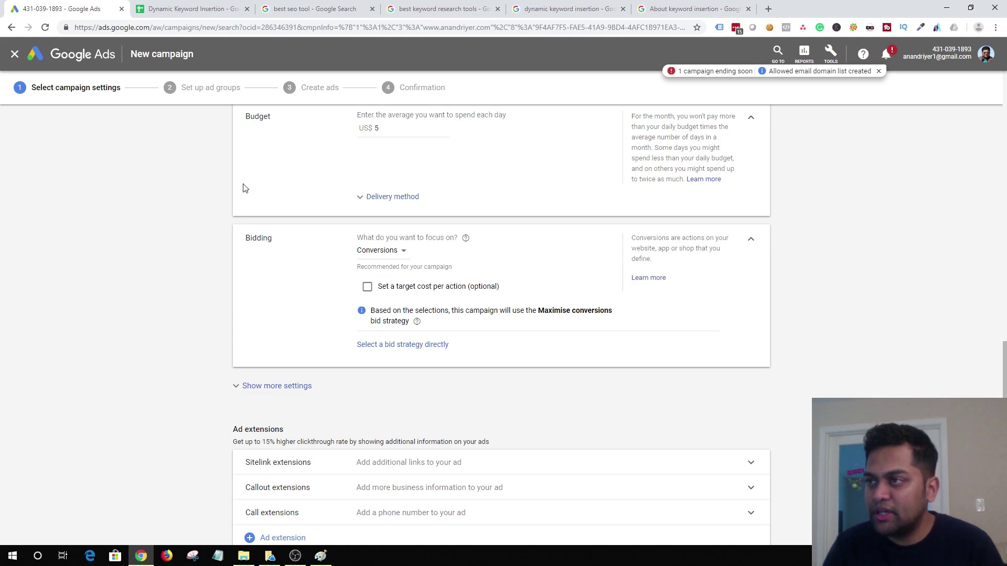
- Focus the campaign's bidding on Clicks and set the maximum CPC bid limit to US$1.00
click(402, 250)
click(393, 313)
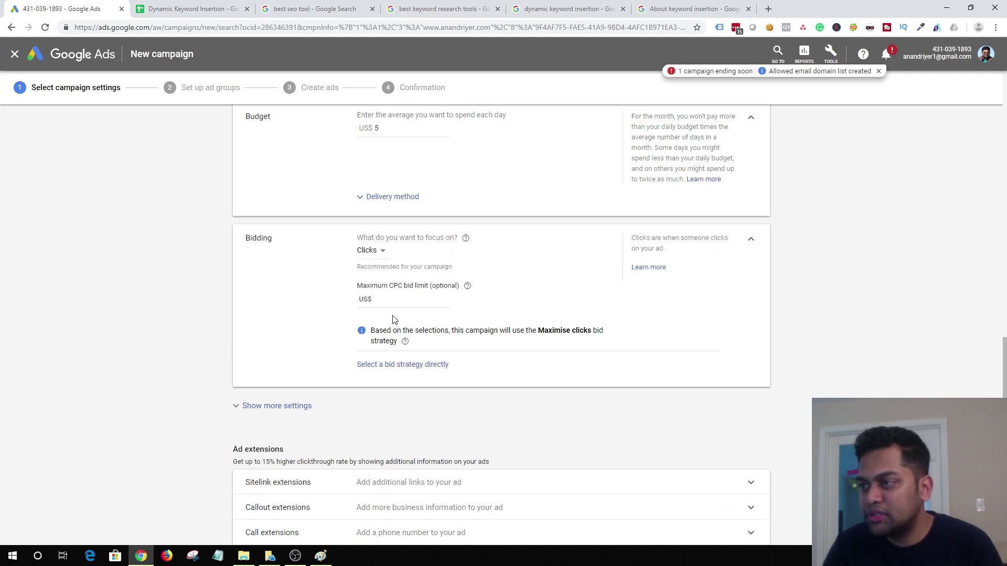
click(386, 307)
text(1)
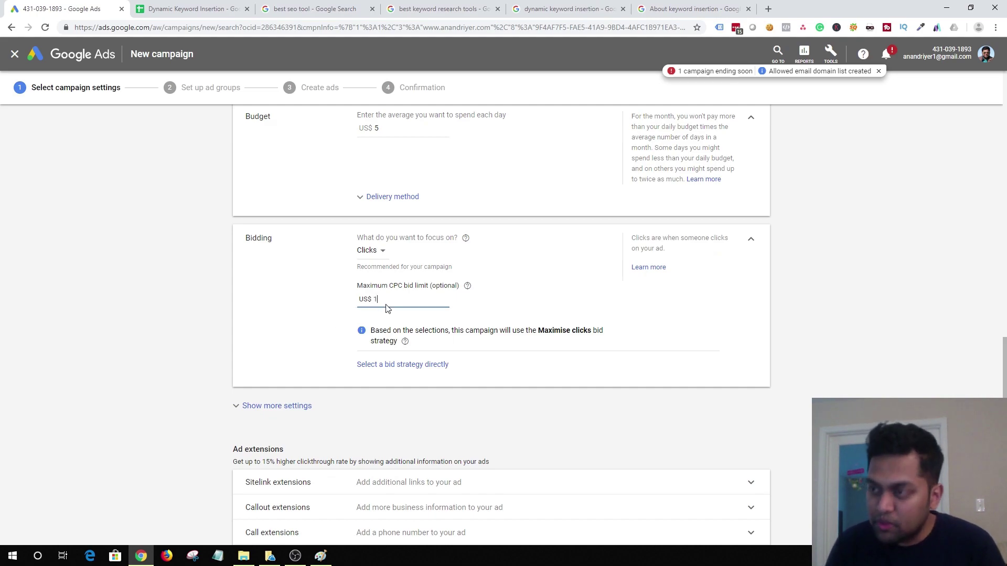
text(.00)
click(160, 431)
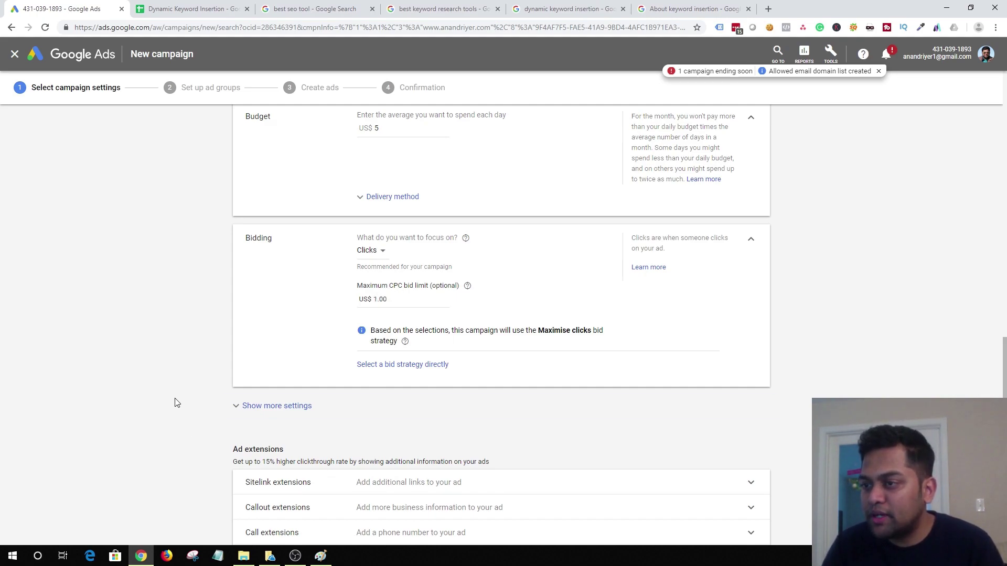
- Show the additional campaign settings for ad schedule and rotation, then save the campaign settings and continue to the ad groups
scroll(397, 371, down, 2)
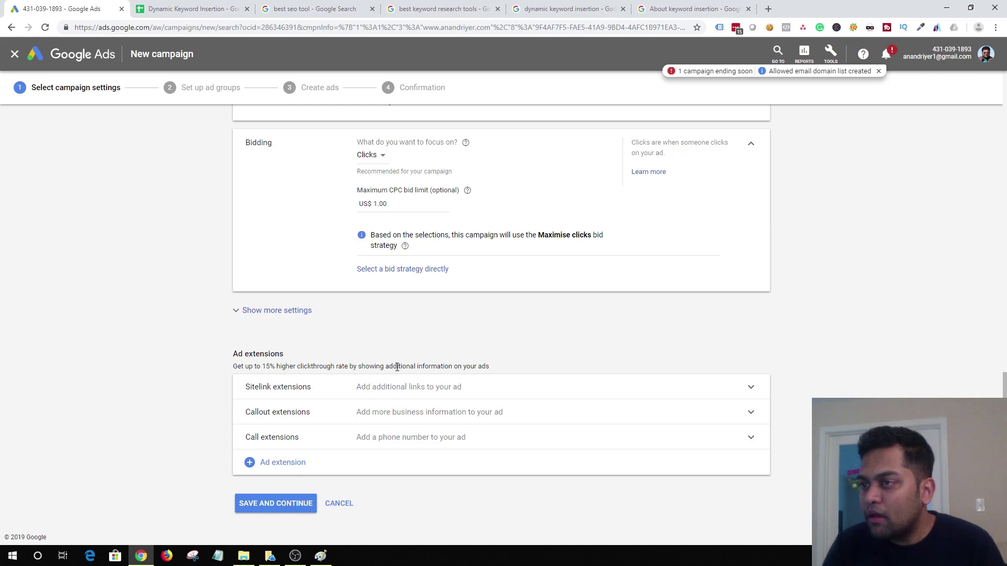
click(296, 311)
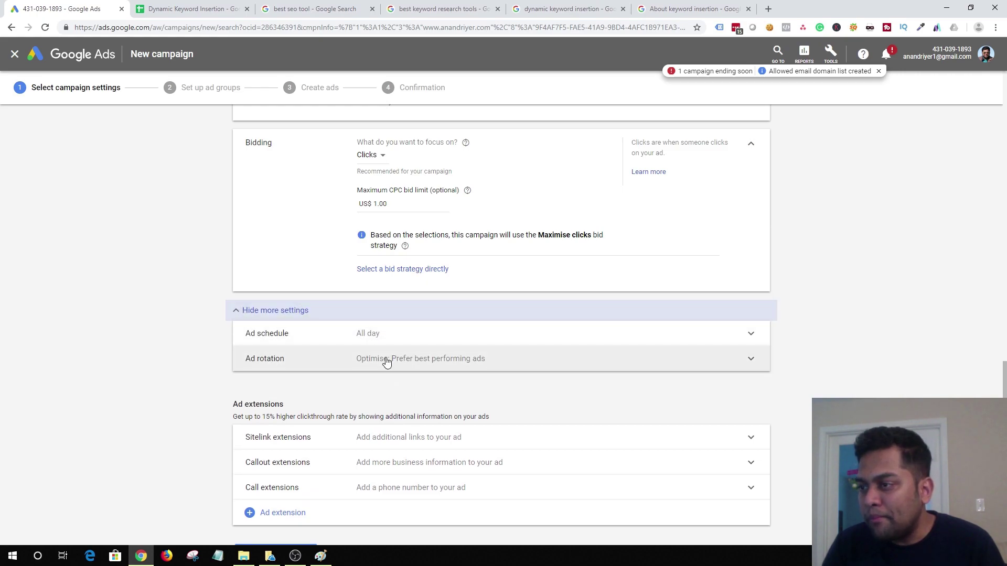
scroll(386, 362, down, 1)
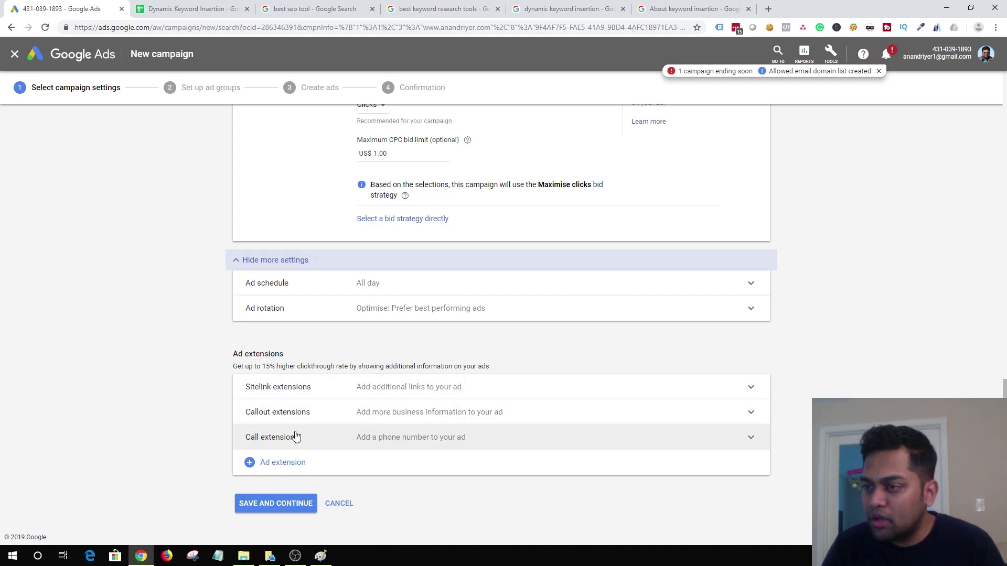
click(288, 502)
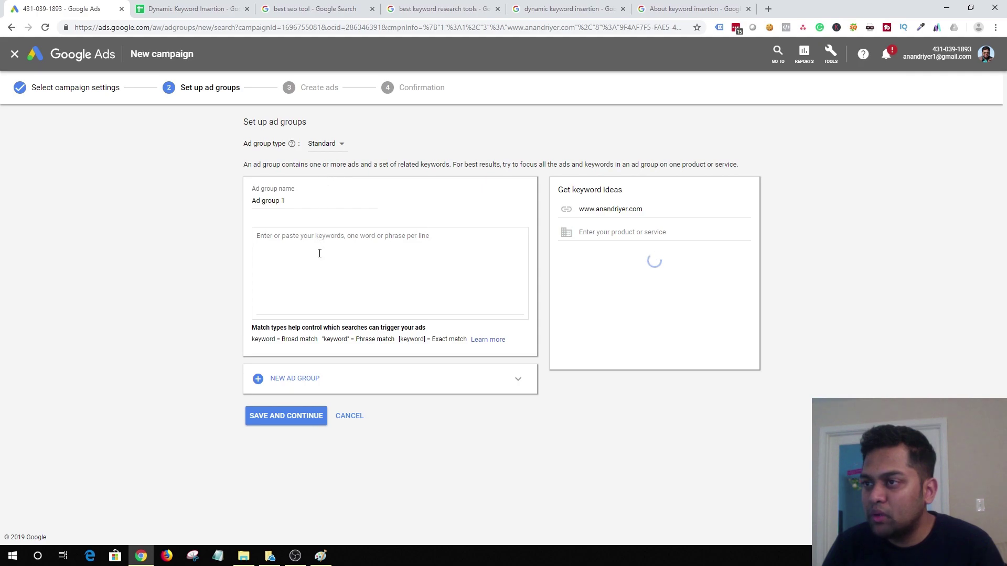
- Copy the keyword list in D4:E9 of the Dynamic Keyword Insertion spreadsheet into the keywords of Ad group 1 in Google Ads
click(249, 14)
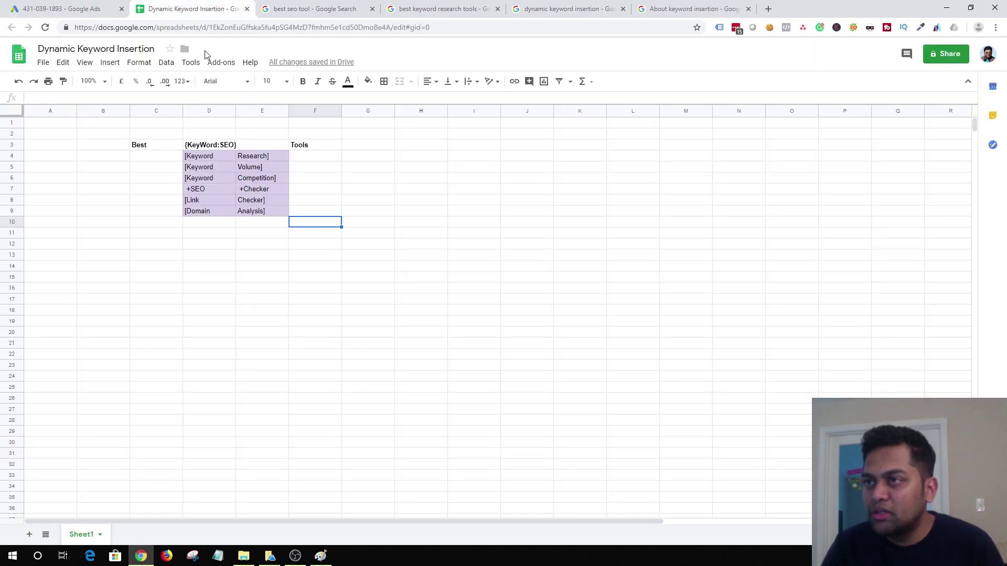
drag(197, 156, 257, 208)
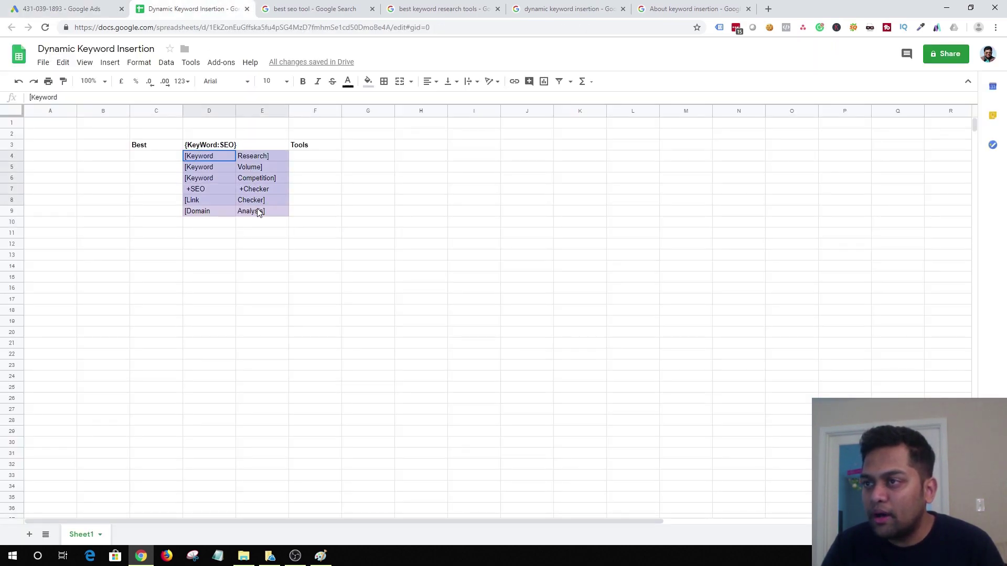
key(ctrl+c)
click(63, 9)
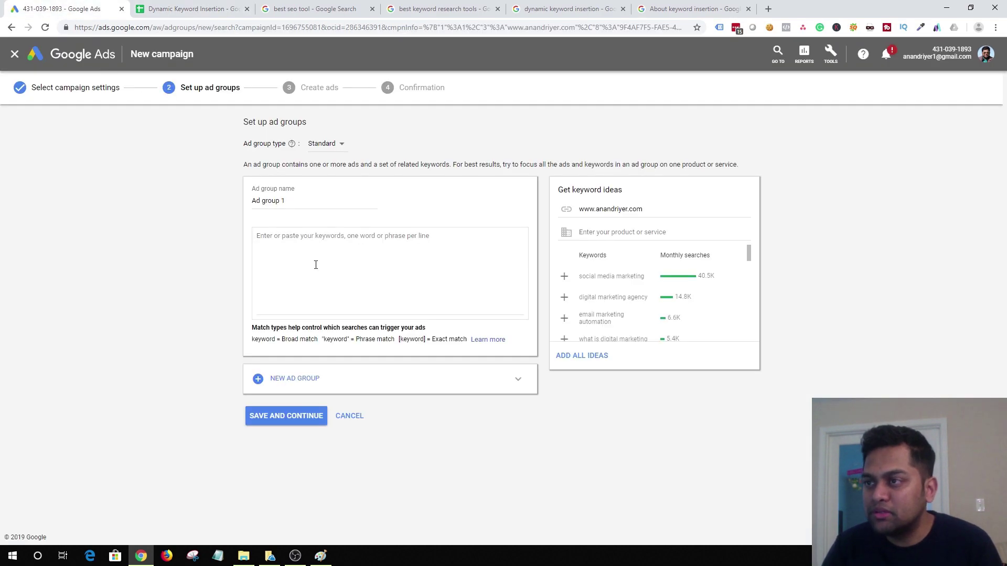
click(284, 252)
key(ctrl+v)
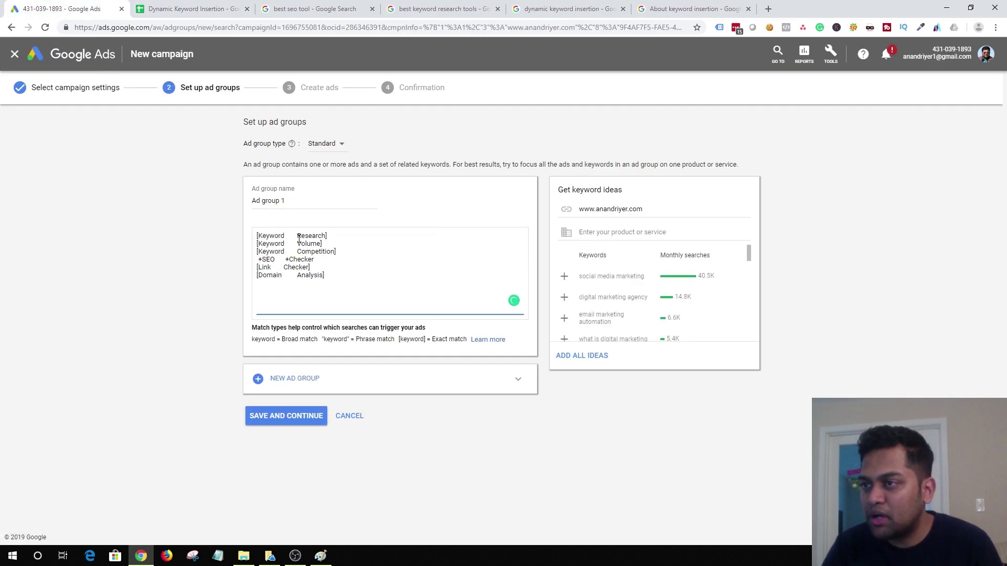
- Reduce the gaps in the pasted keywords to single spaces, remove the space before +SEO, and save the ad group
key(BackSpace)
key(Down)
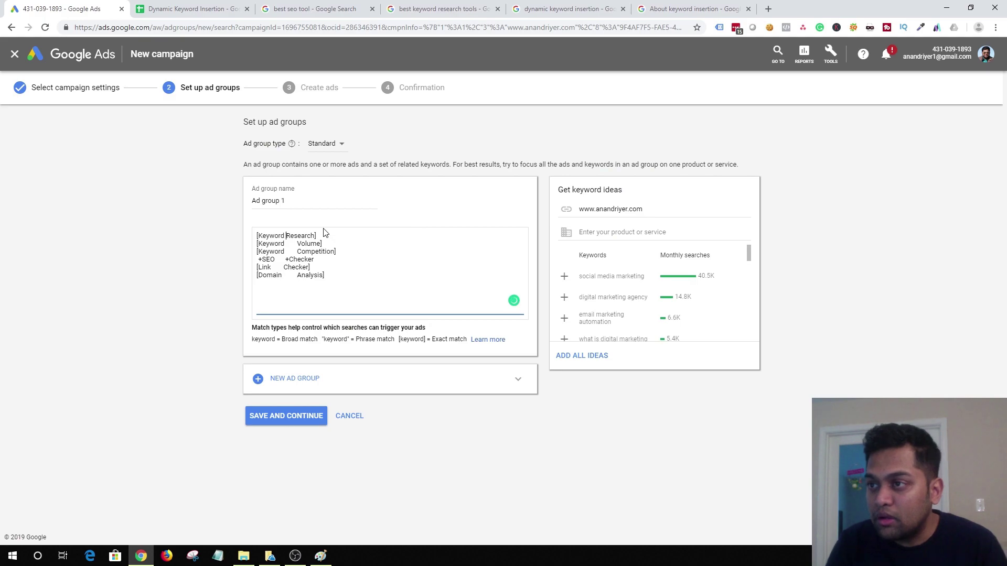
key(Delete)
key(Down)
key(Delete)
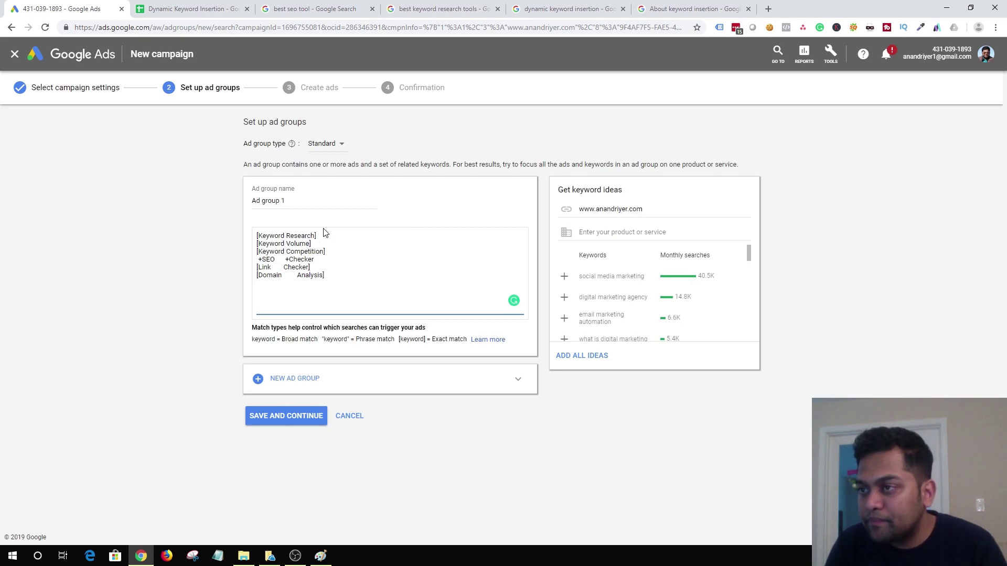
key(BackSpace)
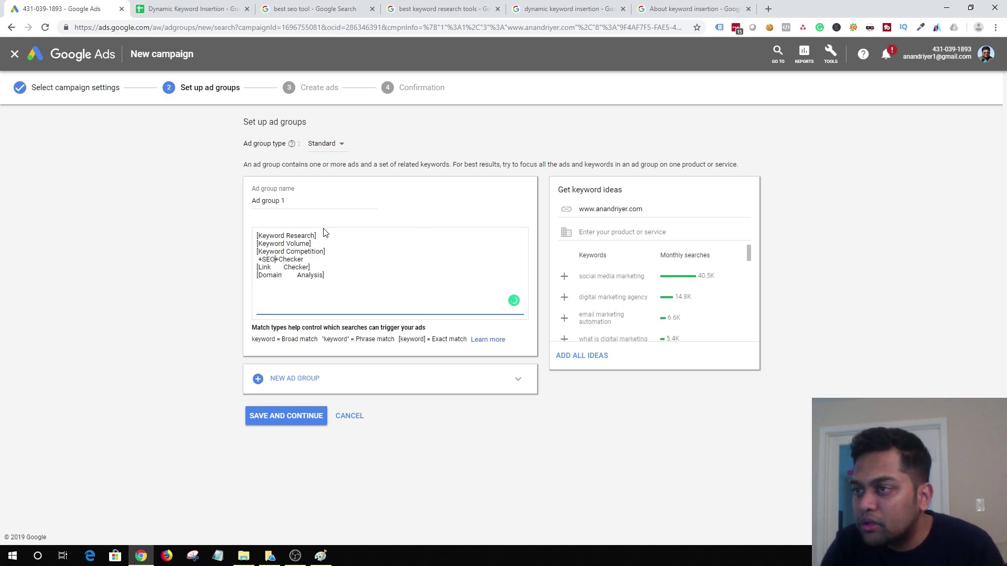
key(Left)
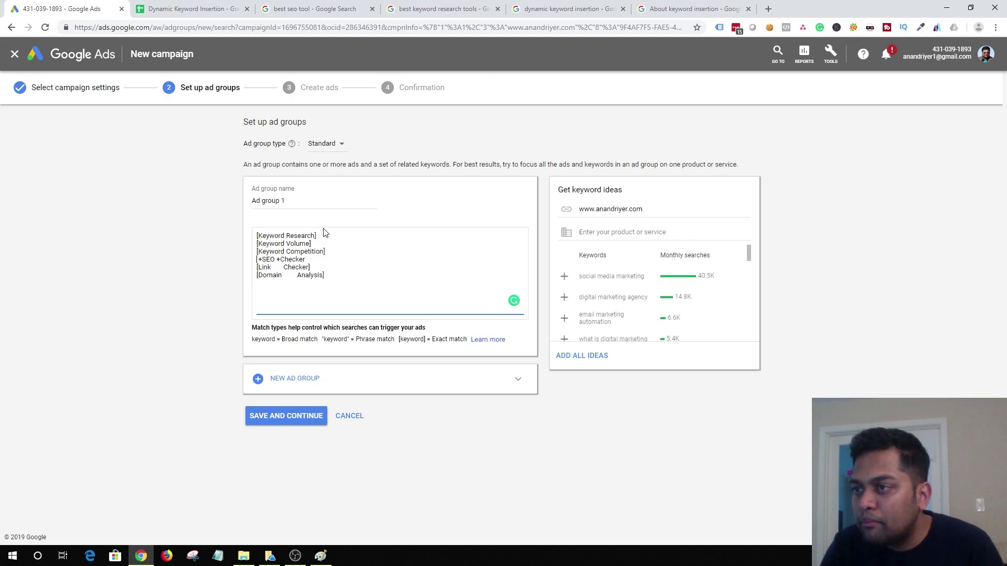
key(Delete)
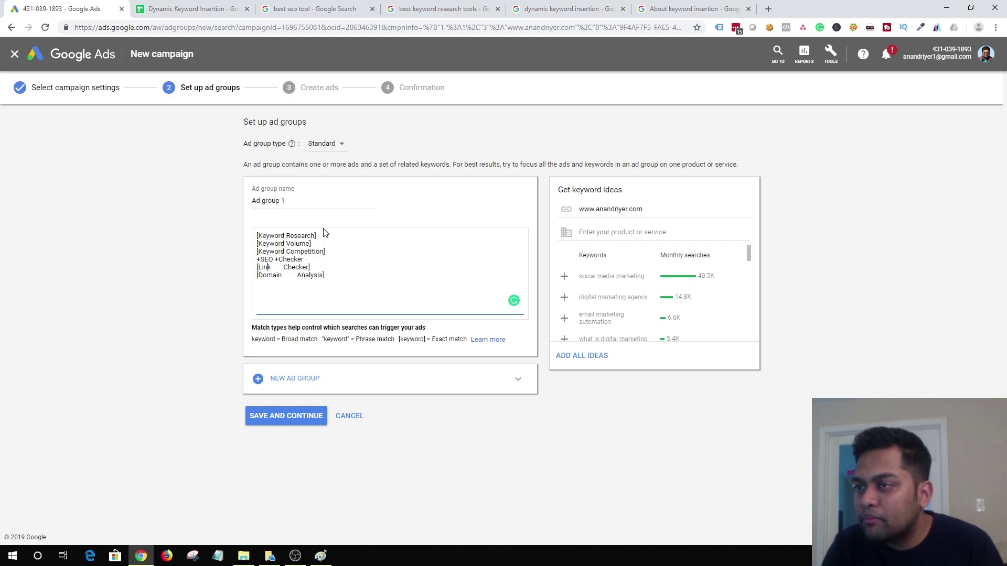
key(Delete)
key(Delete)
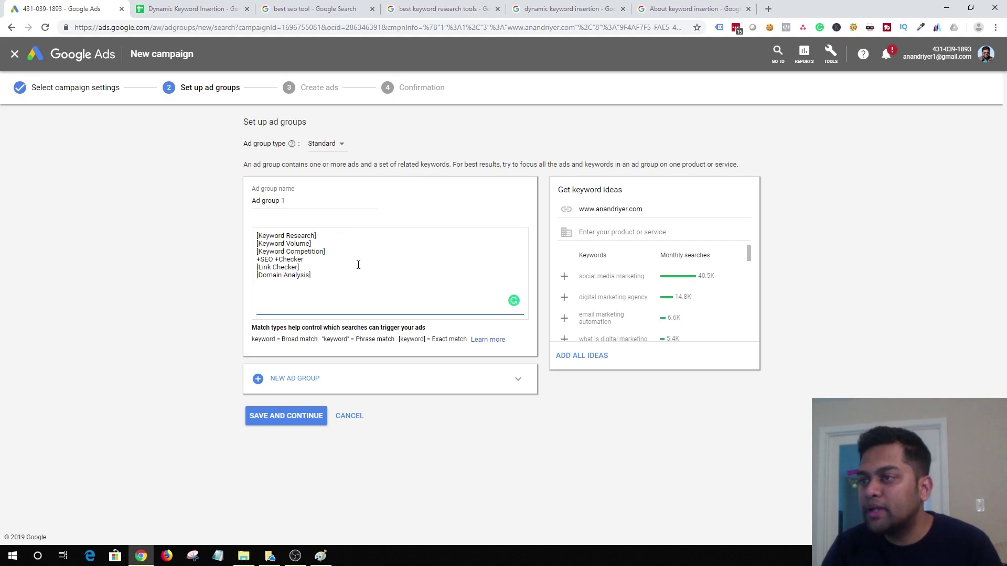
click(304, 426)
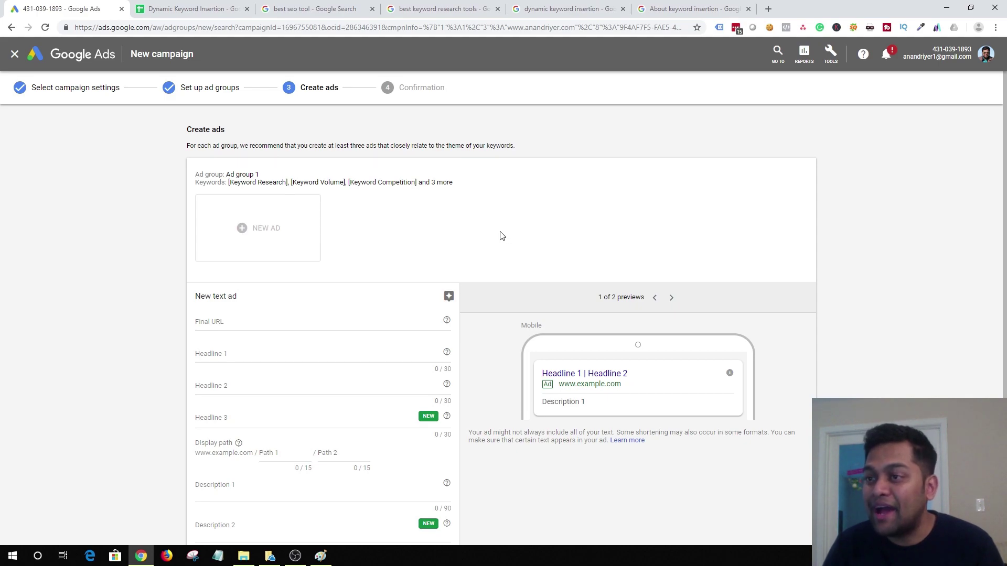
- Enter the business website's address with the path /blog as the final URL of the new text ad
click(293, 322)
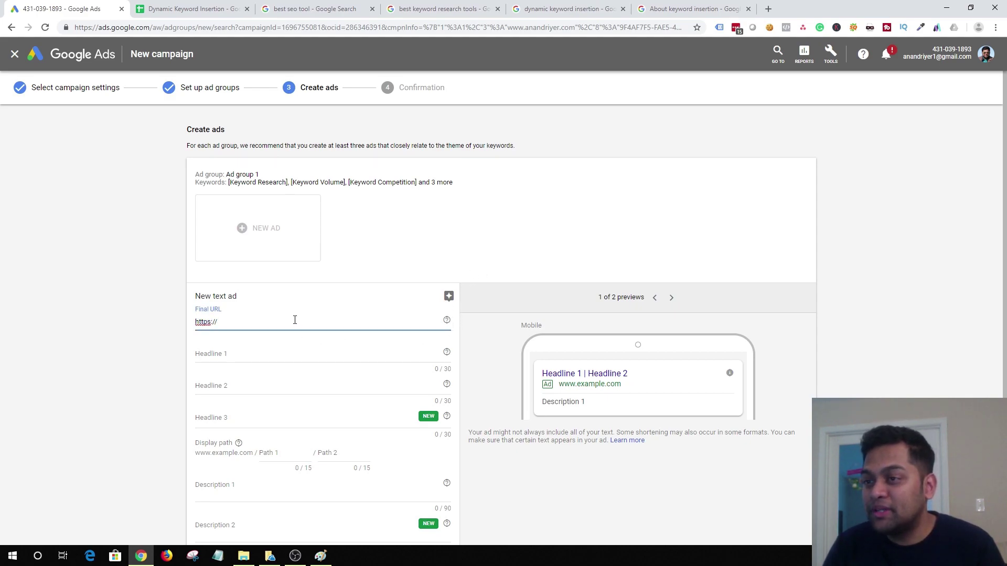
text(www.)
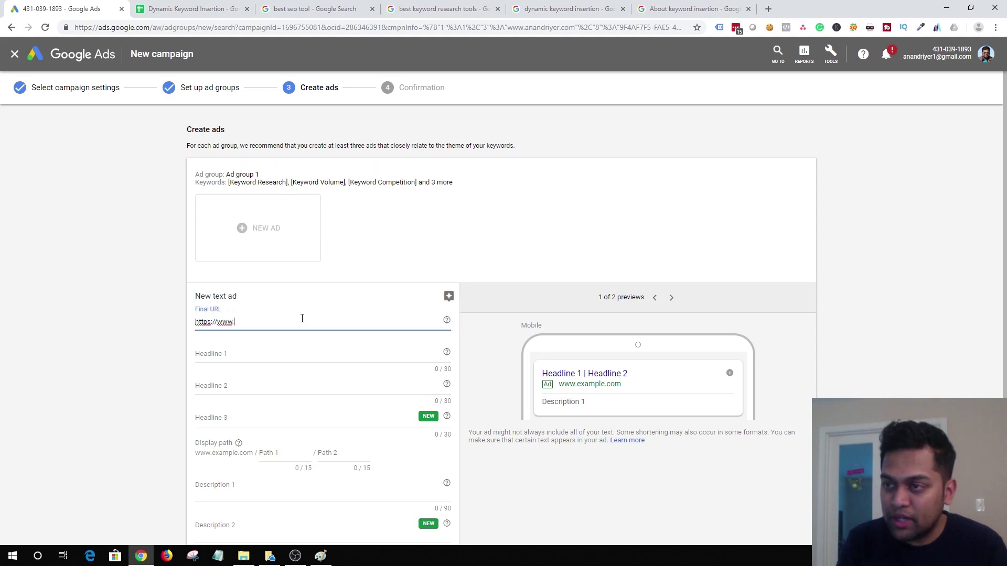
text(anandriyer.com/)
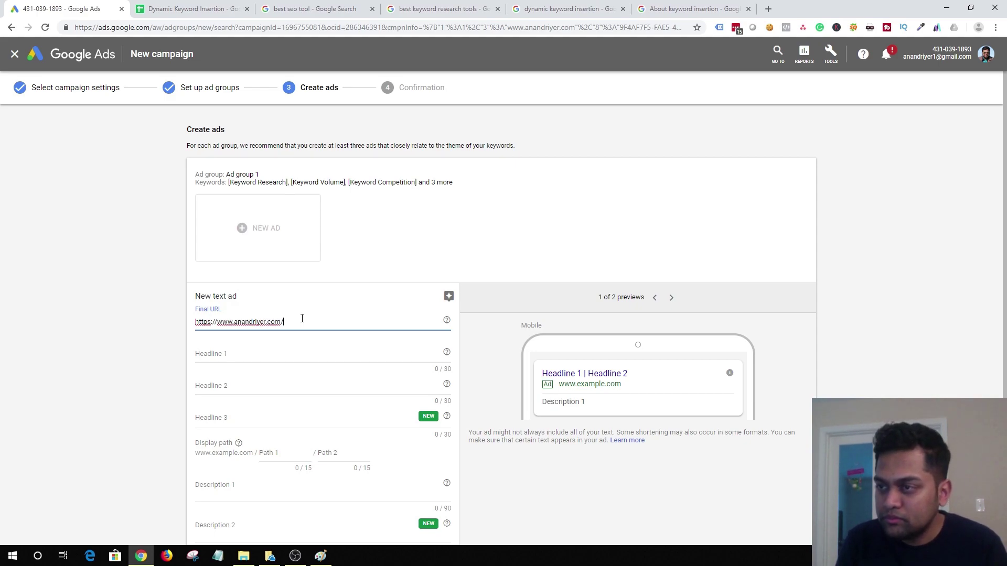
text(blog)
click(58, 365)
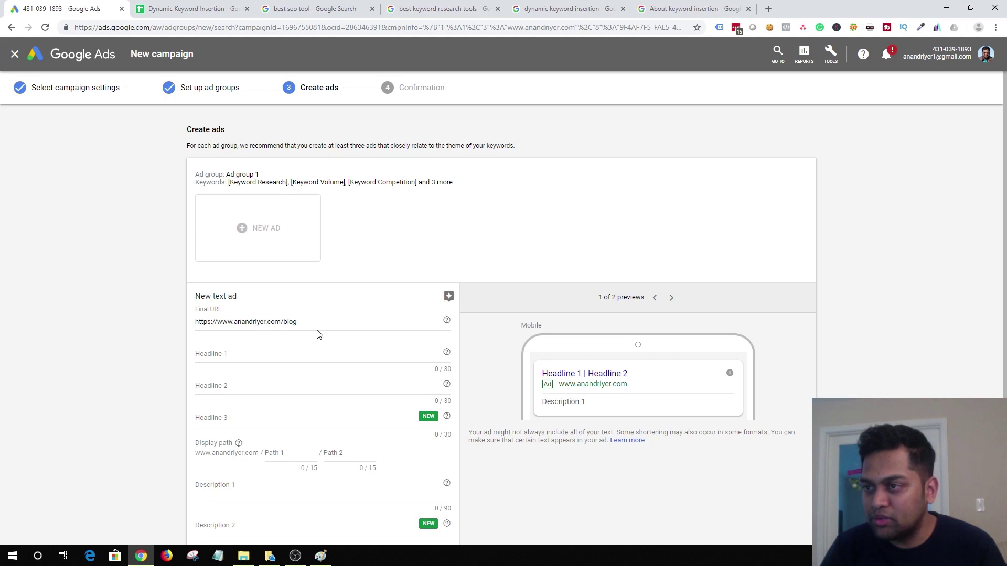
- Begin Headline 1 with "Best" and add a keyword insertion after it
click(268, 354)
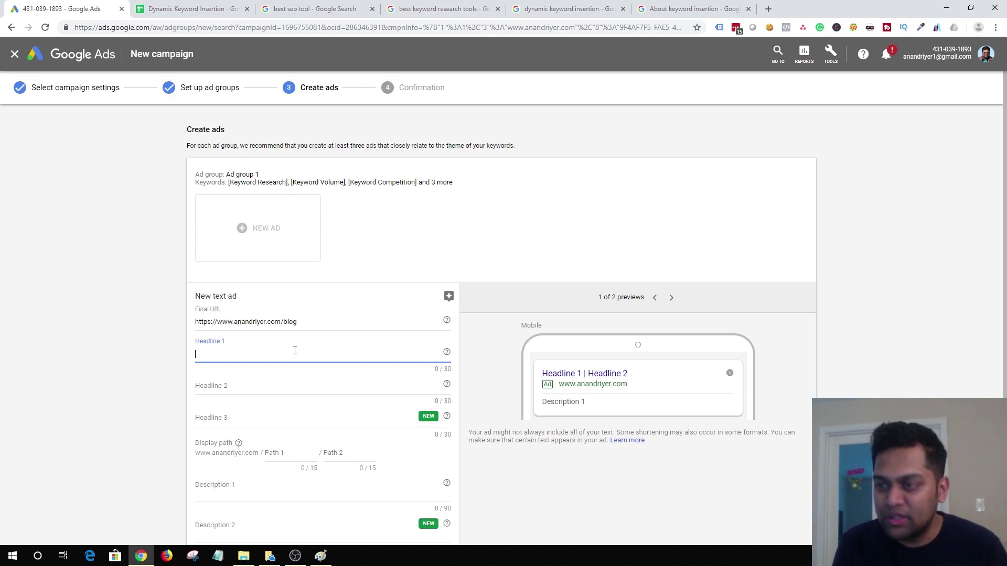
text(Best)
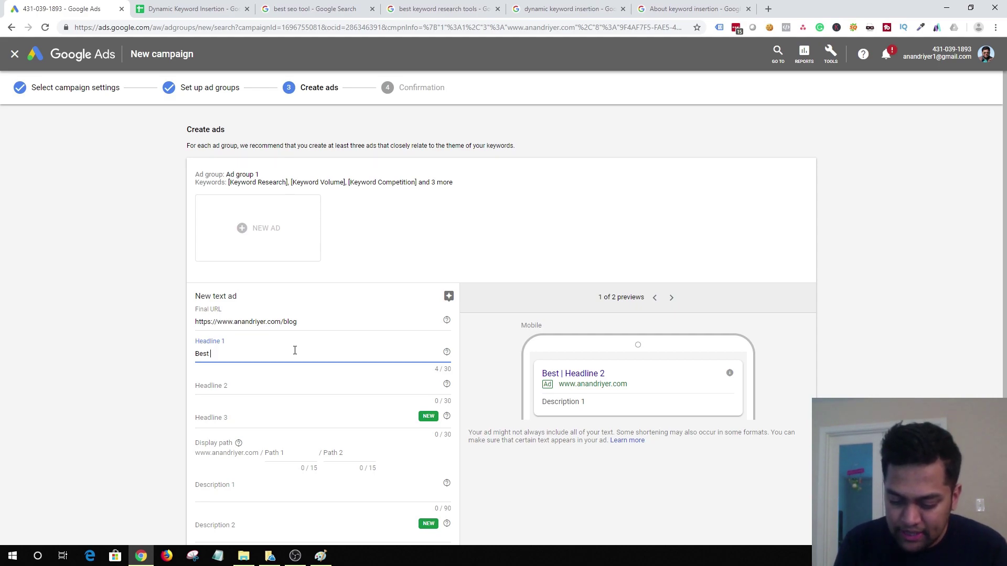
text({)
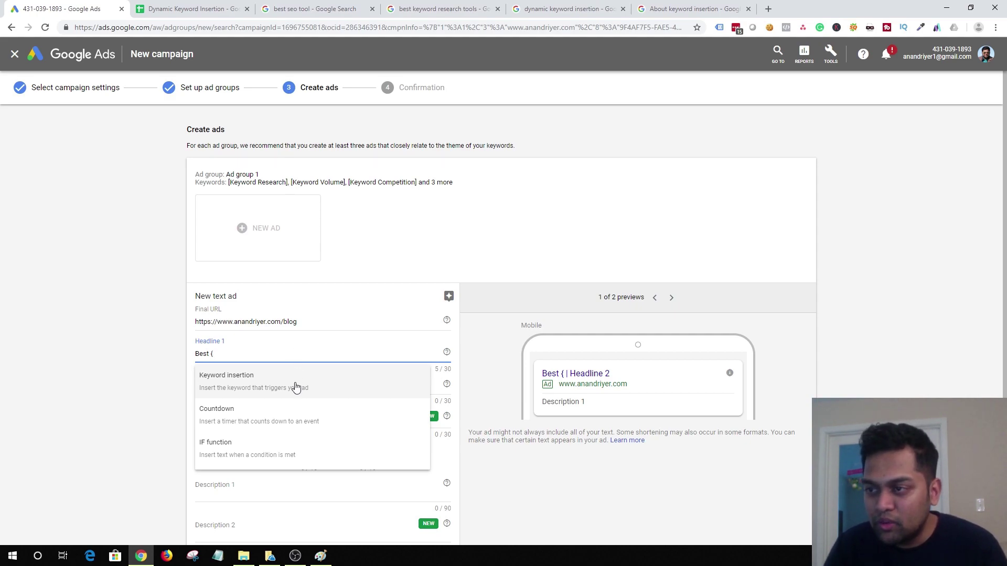
click(281, 389)
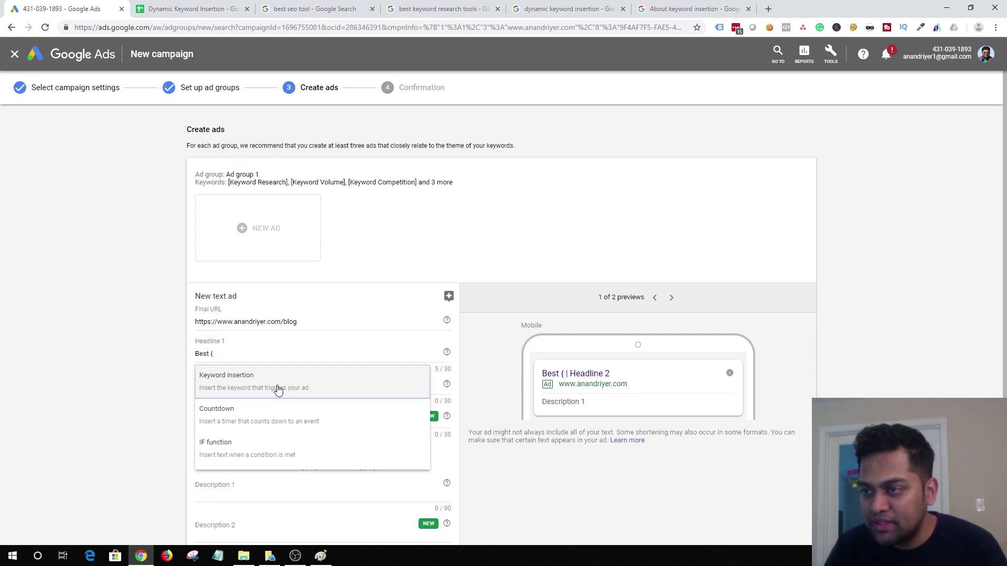
click(229, 354)
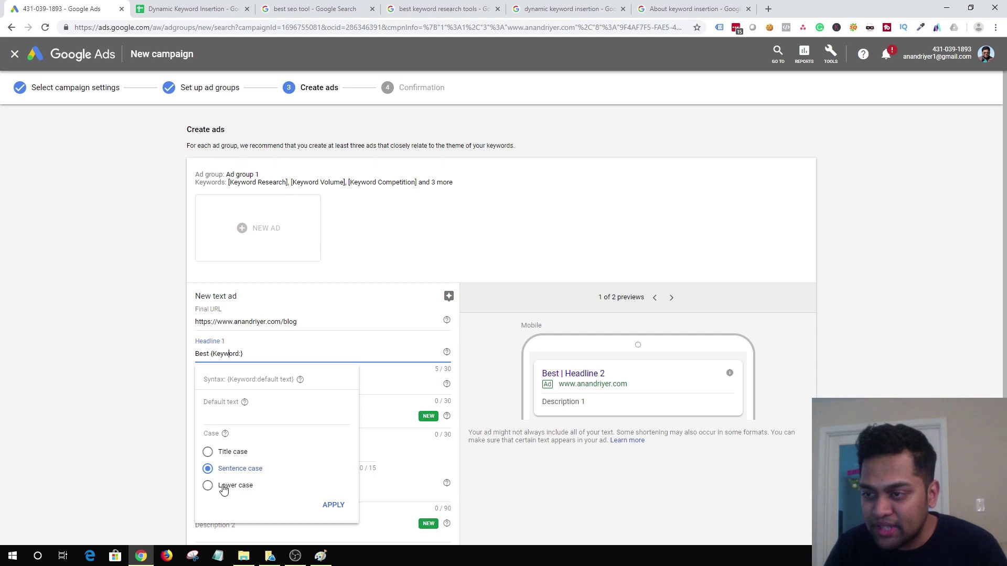
- Set the keyword insertion to title case with the default text "SEO" and apply it to Headline 1
click(235, 454)
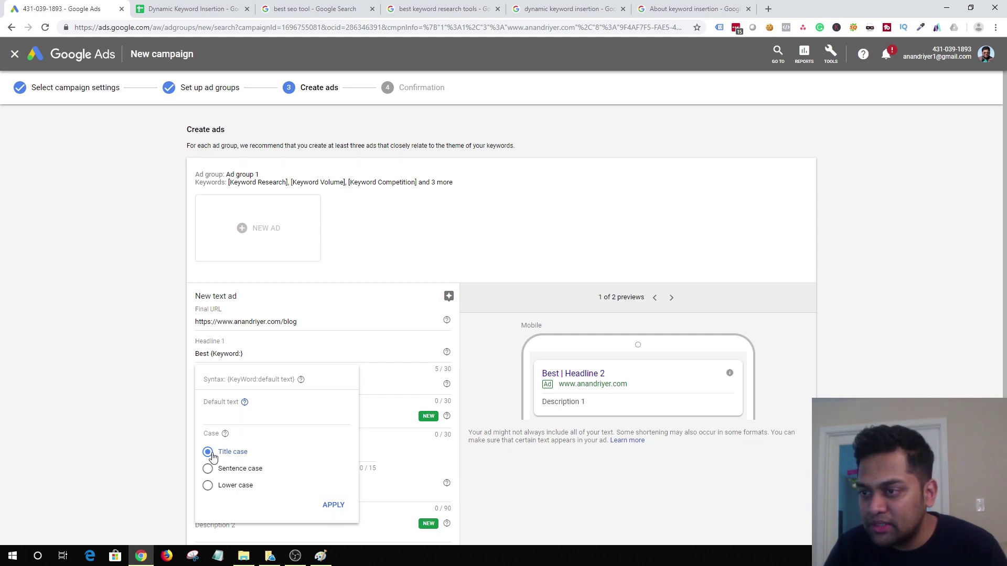
click(333, 505)
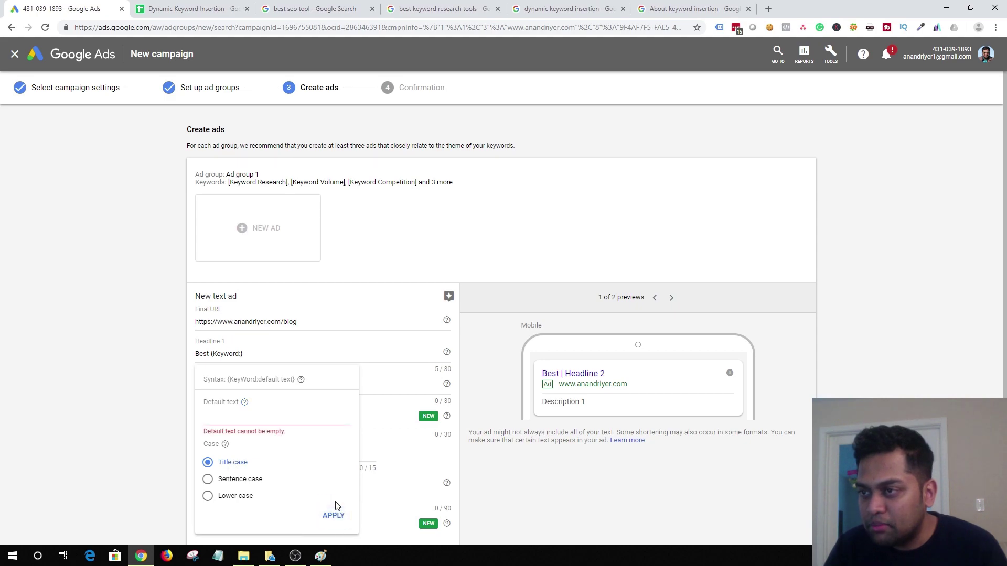
click(210, 417)
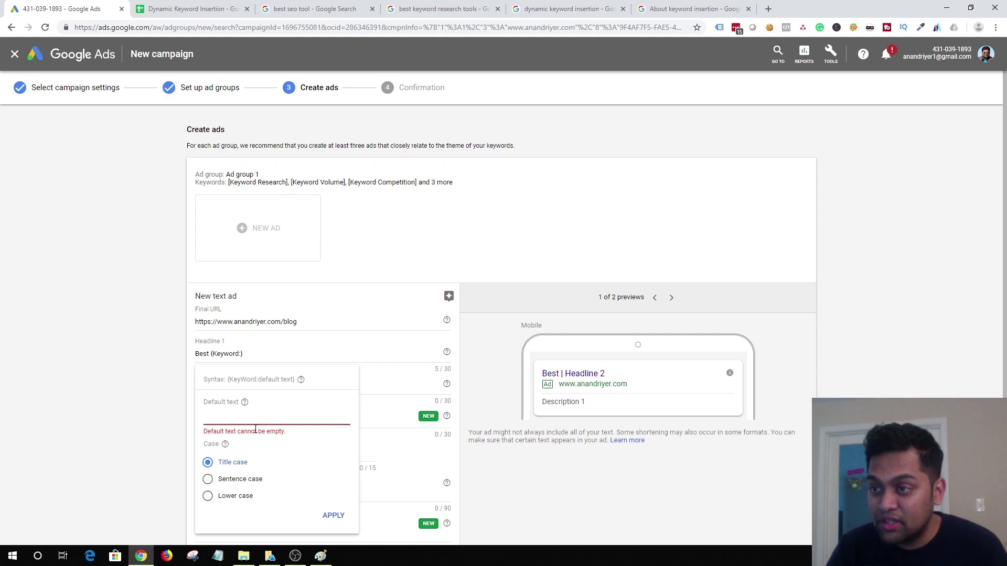
text(SEO)
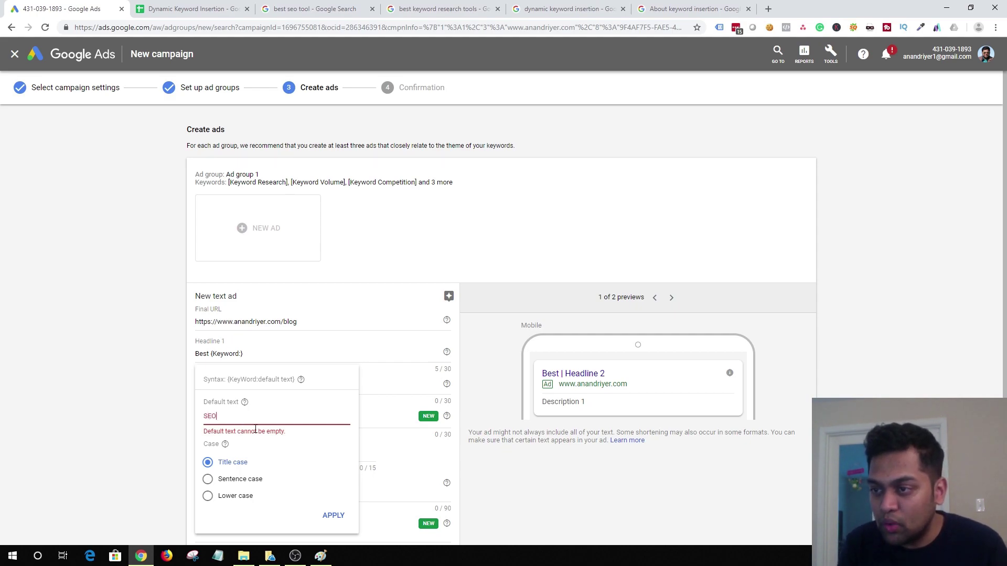
click(330, 516)
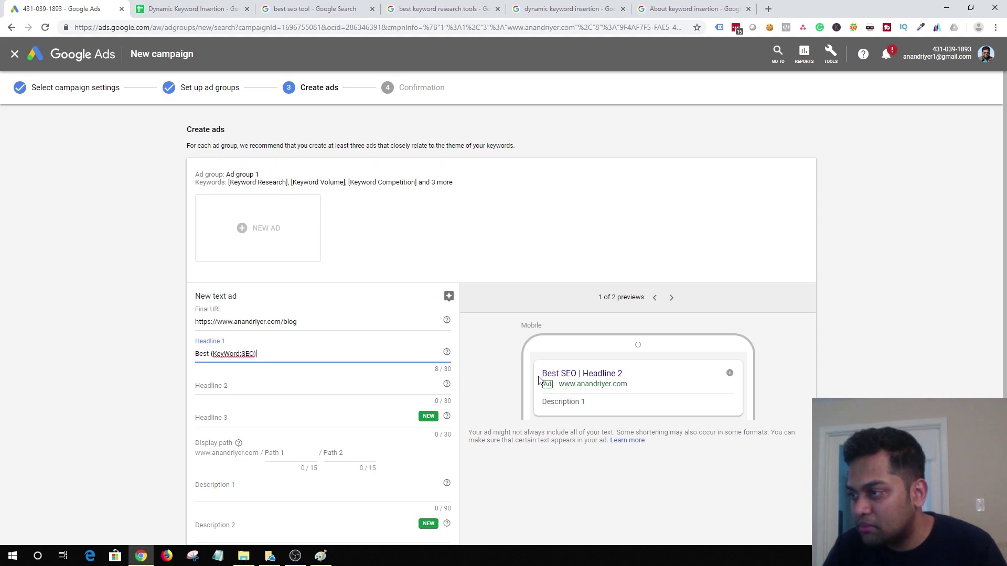
- Complete Headline 1 with "Tools" after the keyword insertion and enter "Comparison" as Headline 2
text(Tools)
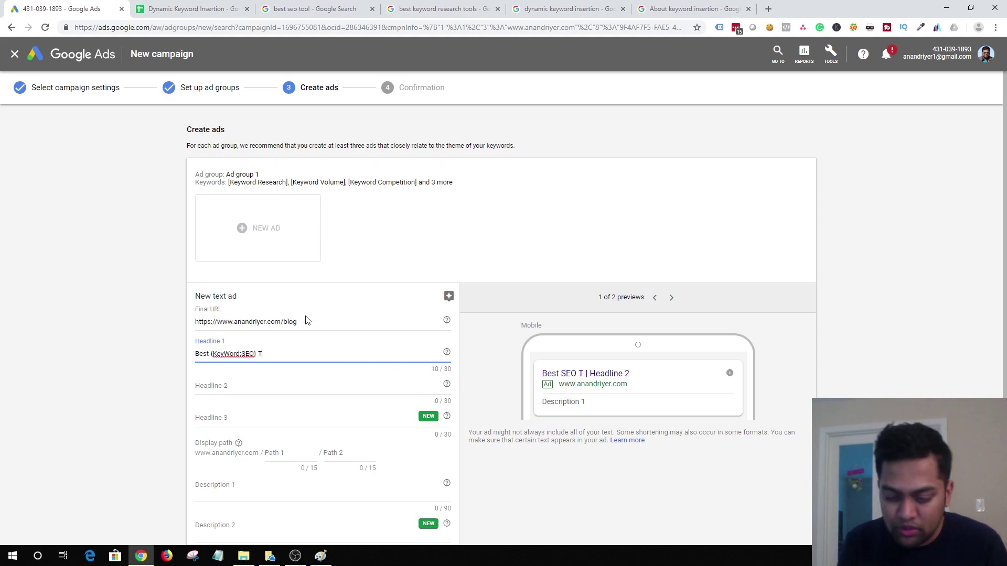
click(231, 385)
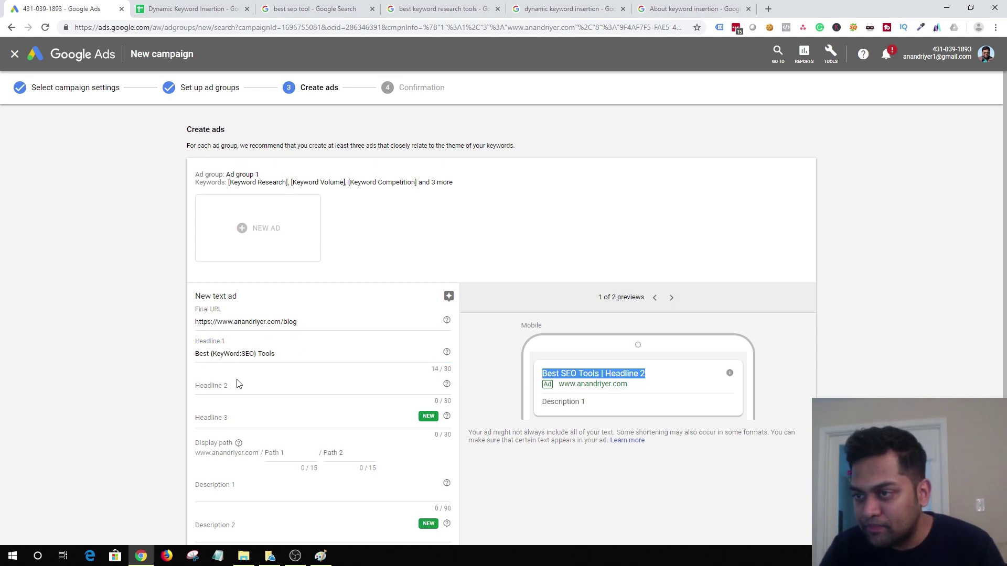
text(Comparison)
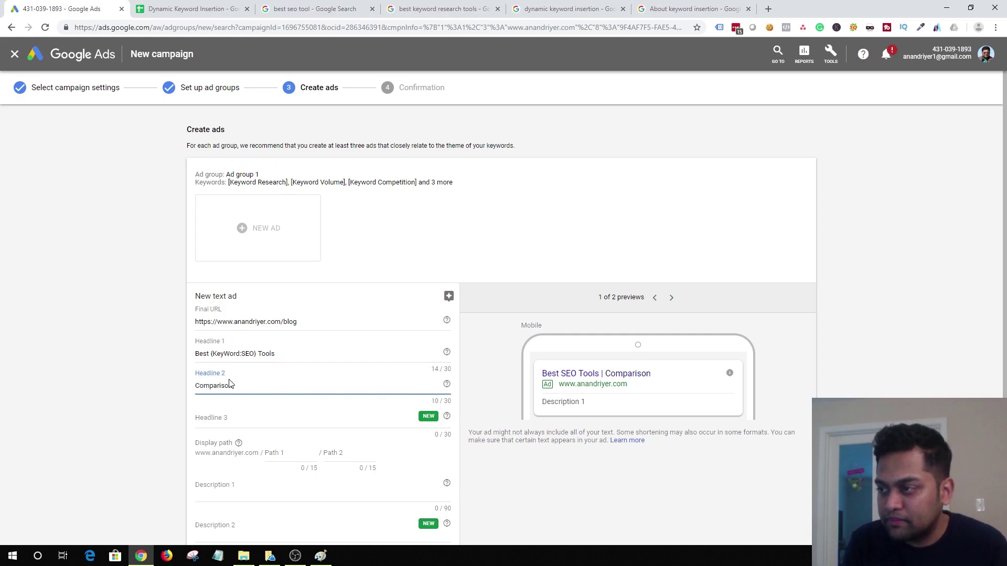
- Extend Headline 2 to "Comparison and Performance" and enter "Discount Code Available" as Headline 3
text( and P)
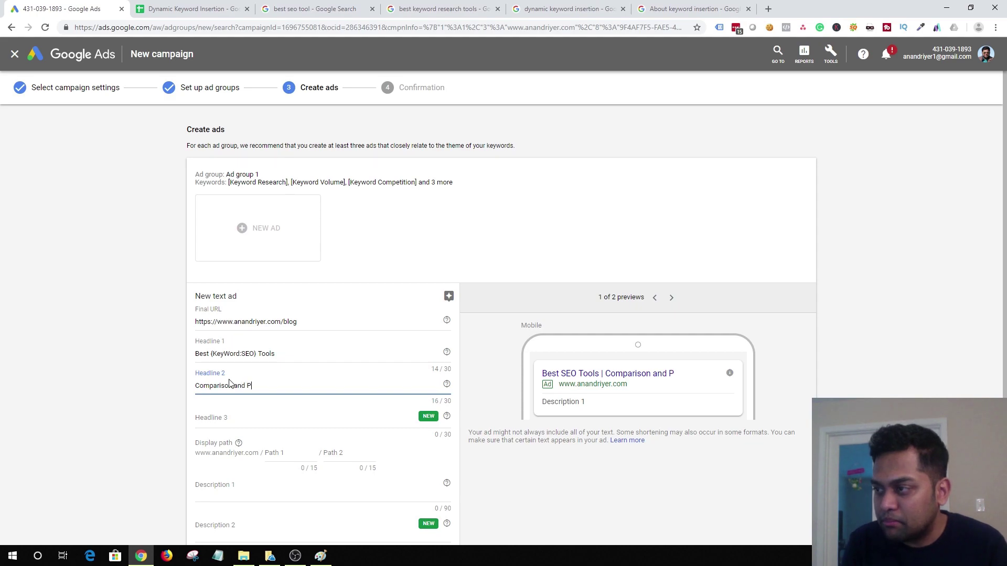
text(erformance)
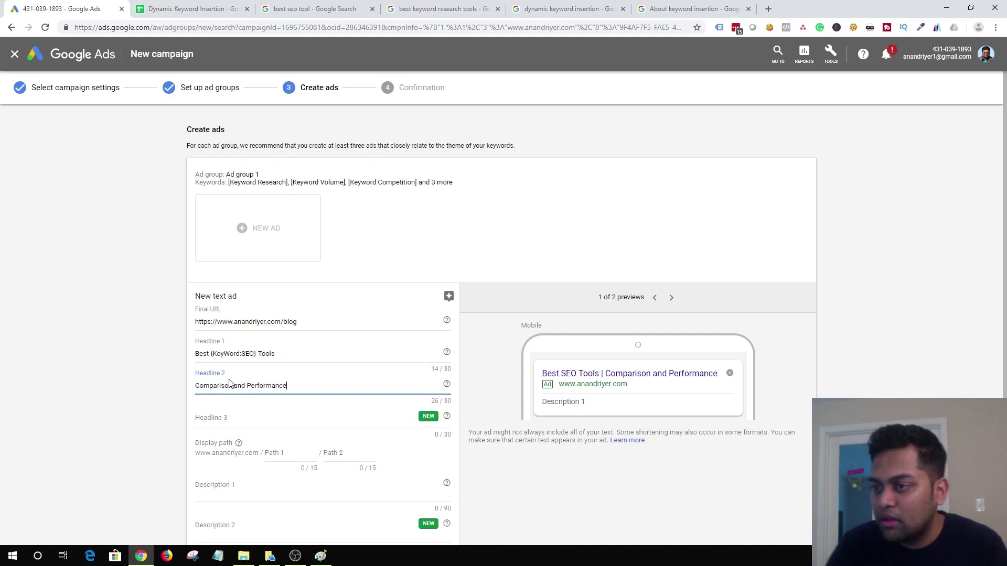
click(256, 419)
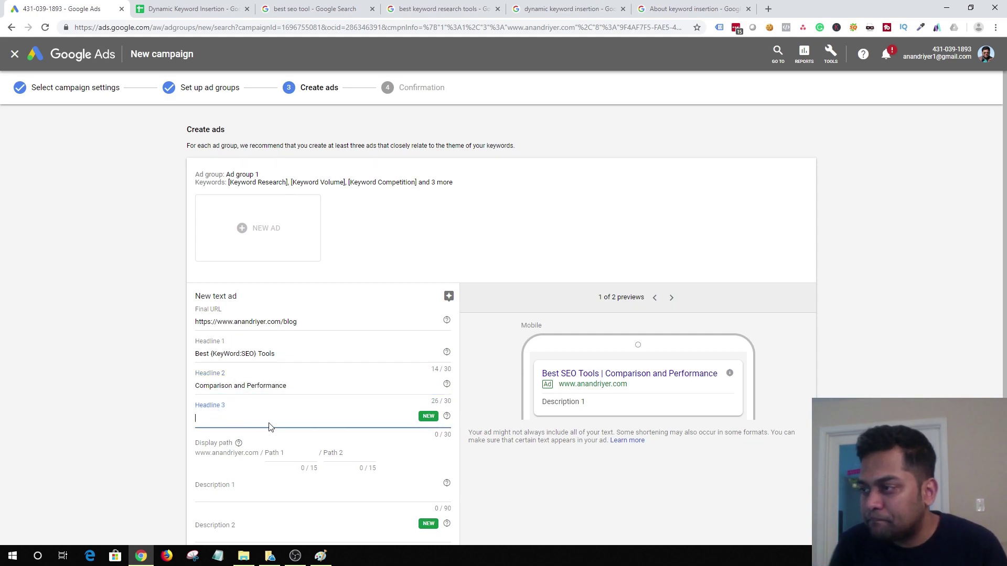
text(Disc)
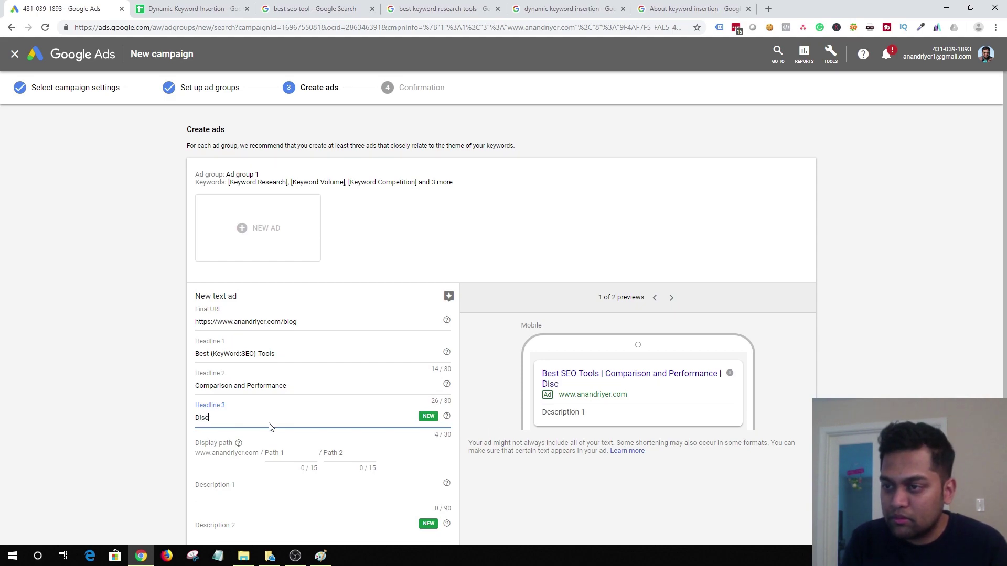
text(ount Code )
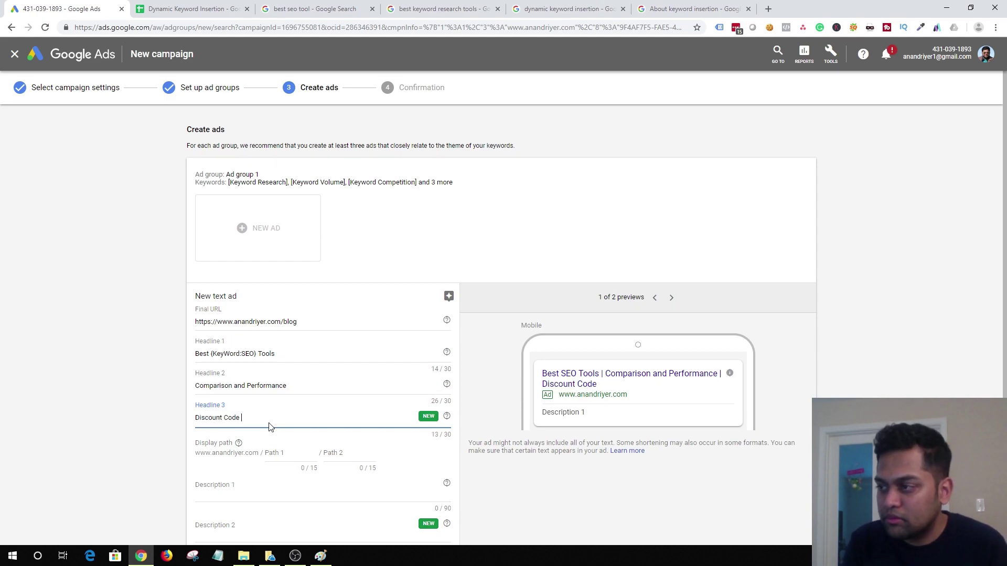
text(Available)
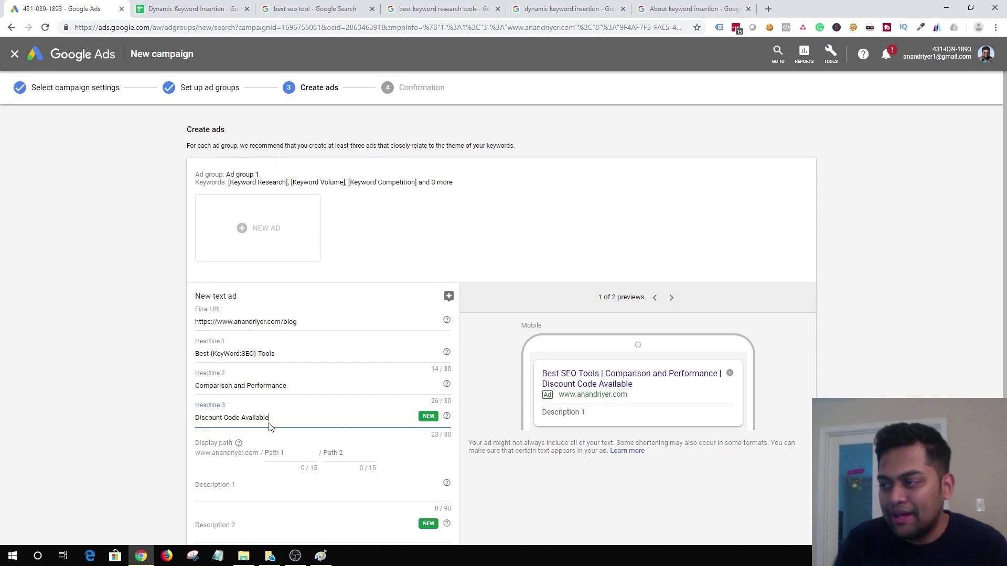
click(248, 432)
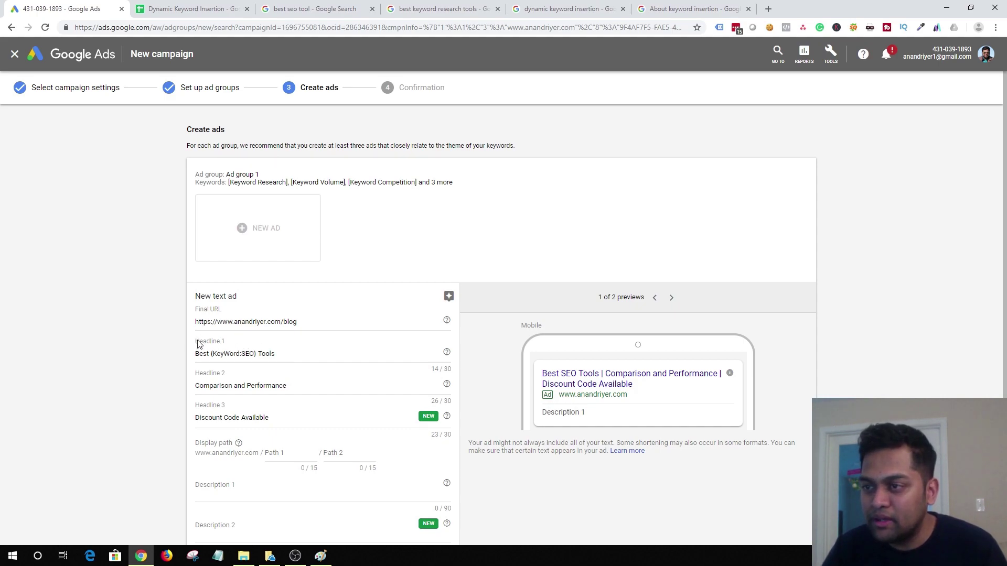
- Begin Description 1 with the text "Here is a complete tutorial and review on best"
scroll(151, 385, down, 3)
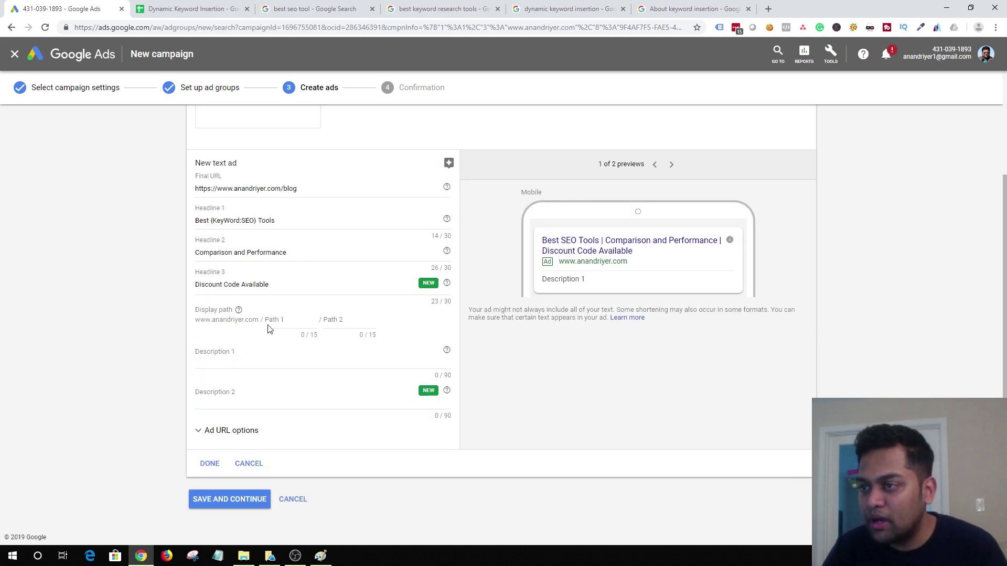
click(276, 324)
click(247, 355)
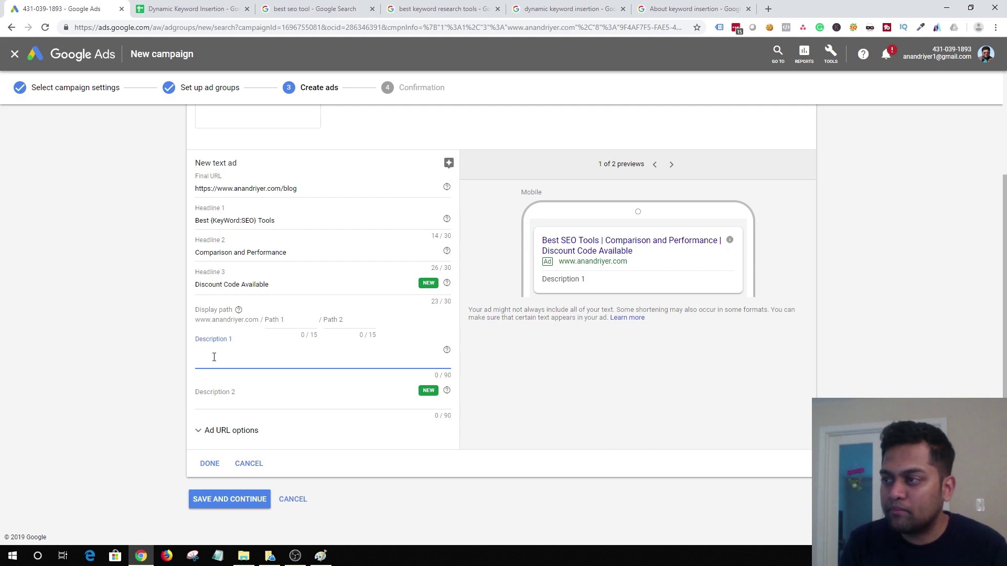
text(Here is a com)
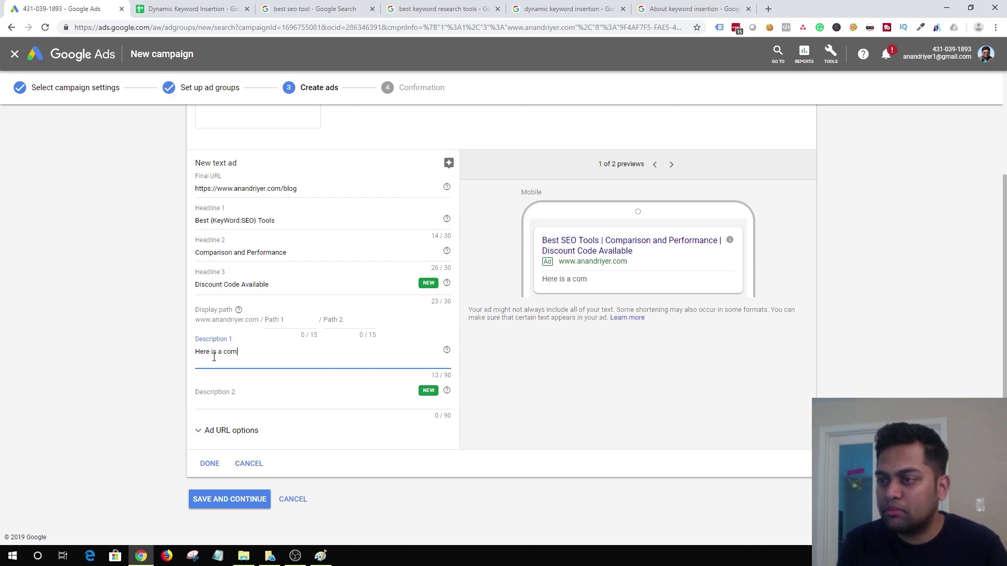
text(plete)
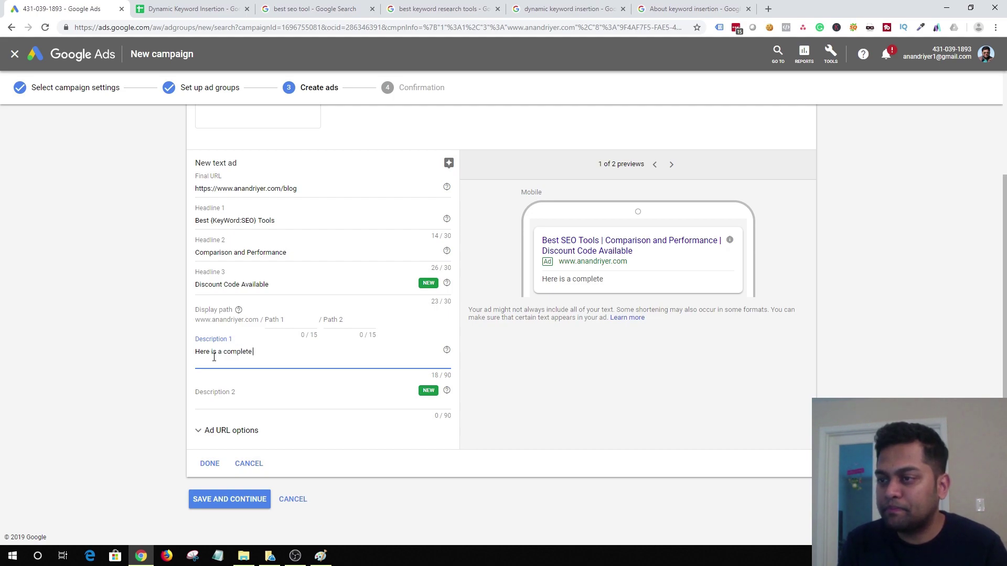
text( tu)
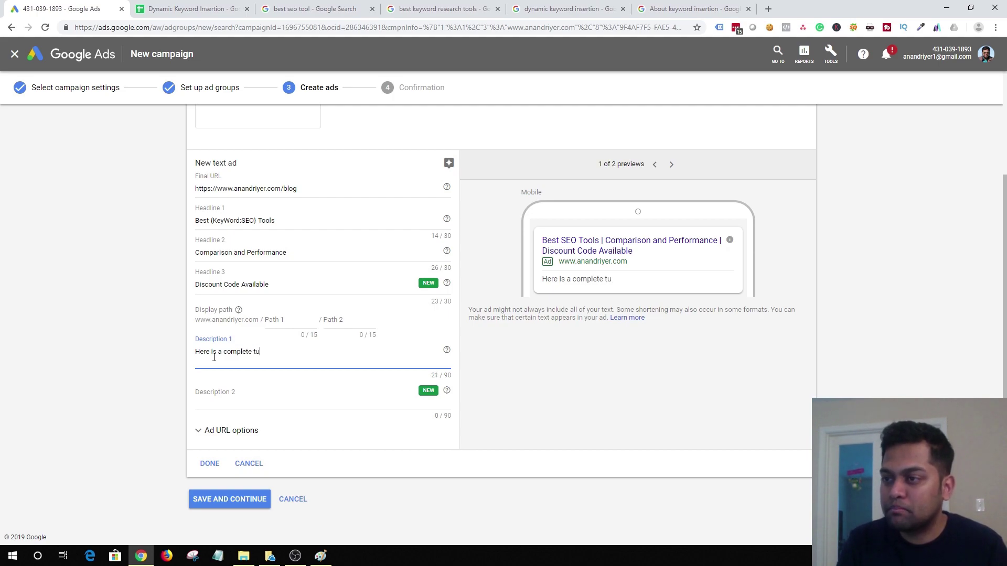
text(torial)
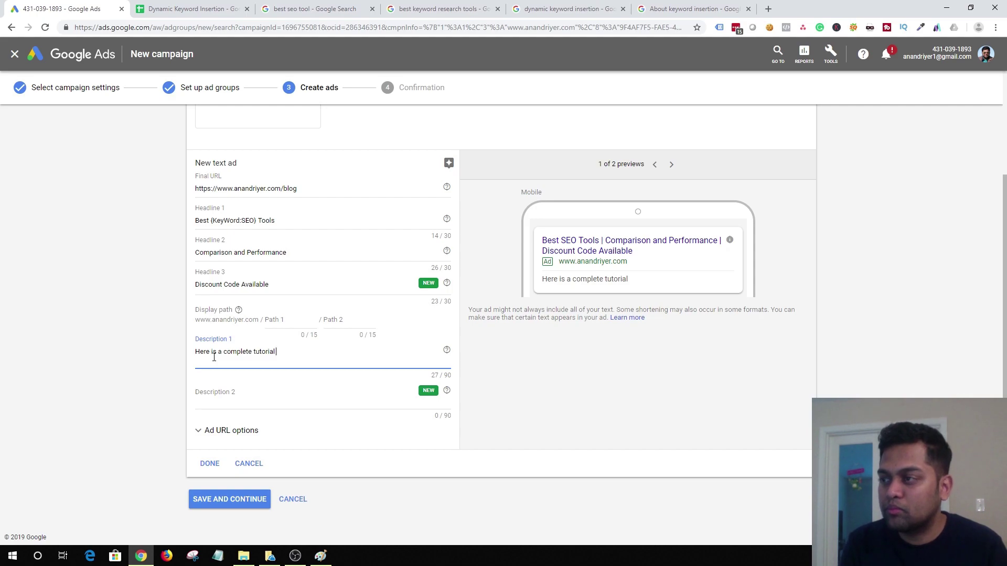
text( and review on)
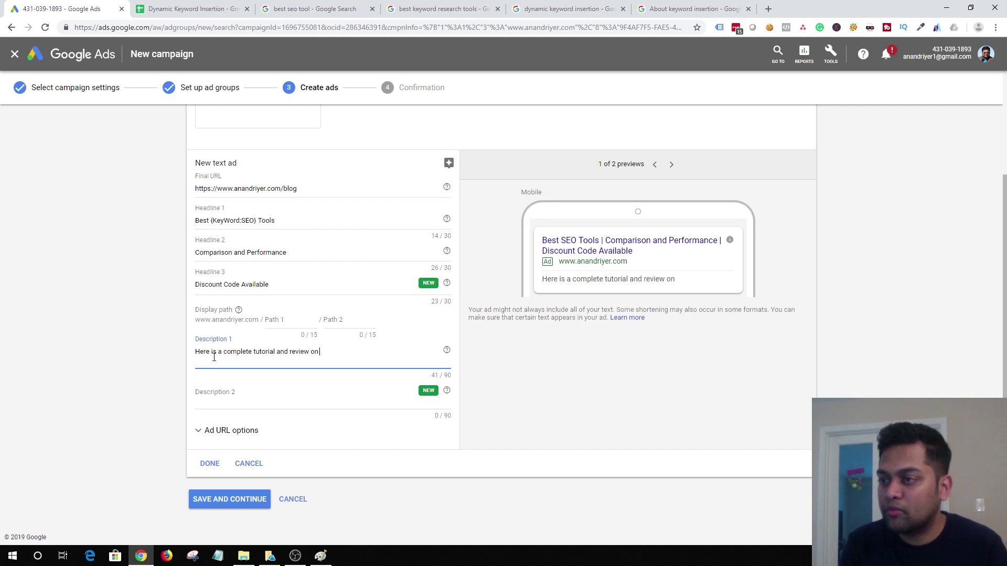
text( B)
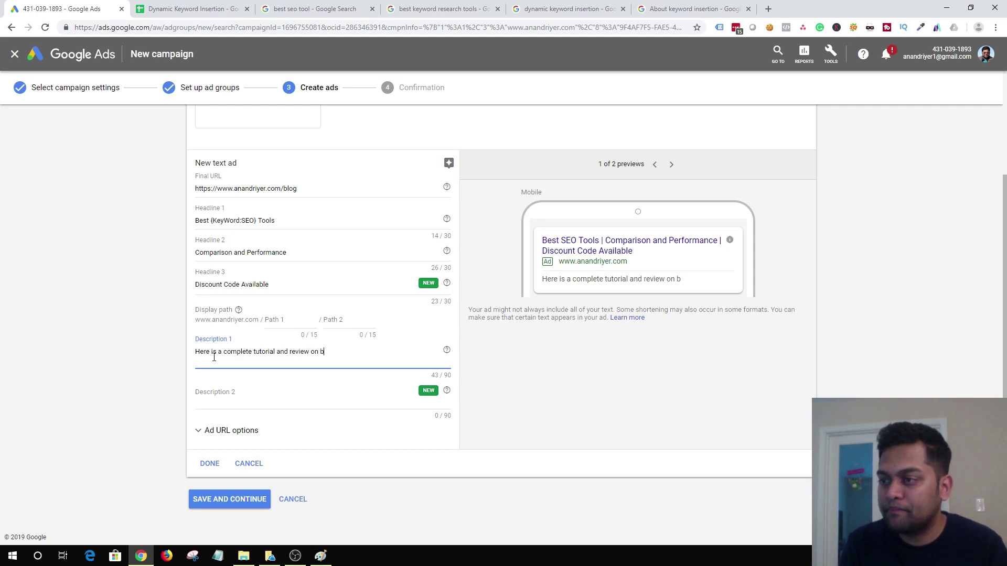
text(est)
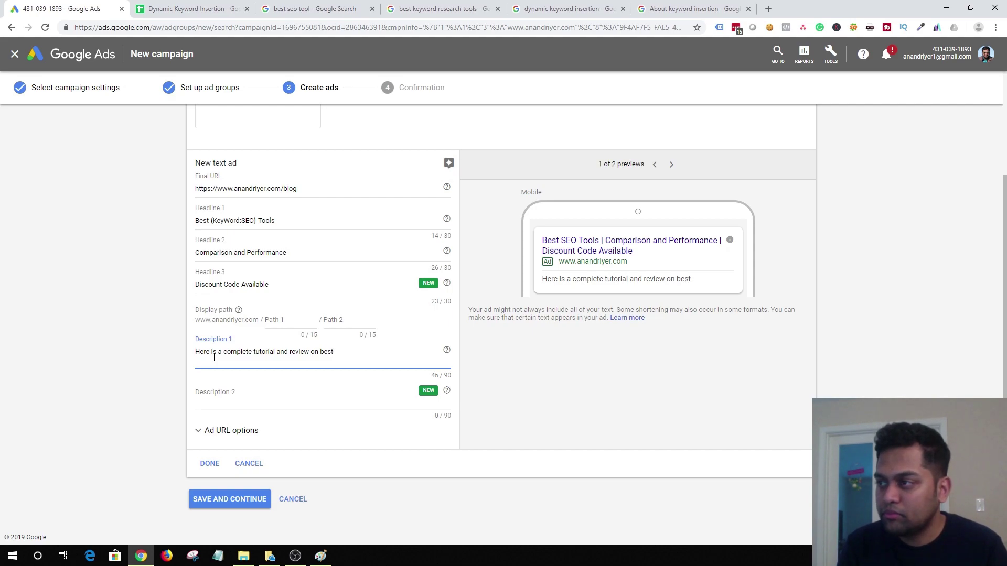
- Add a title-case keyword insertion with default text "SEO" to Description 1 and finish the sentence with "tools."
text( {)
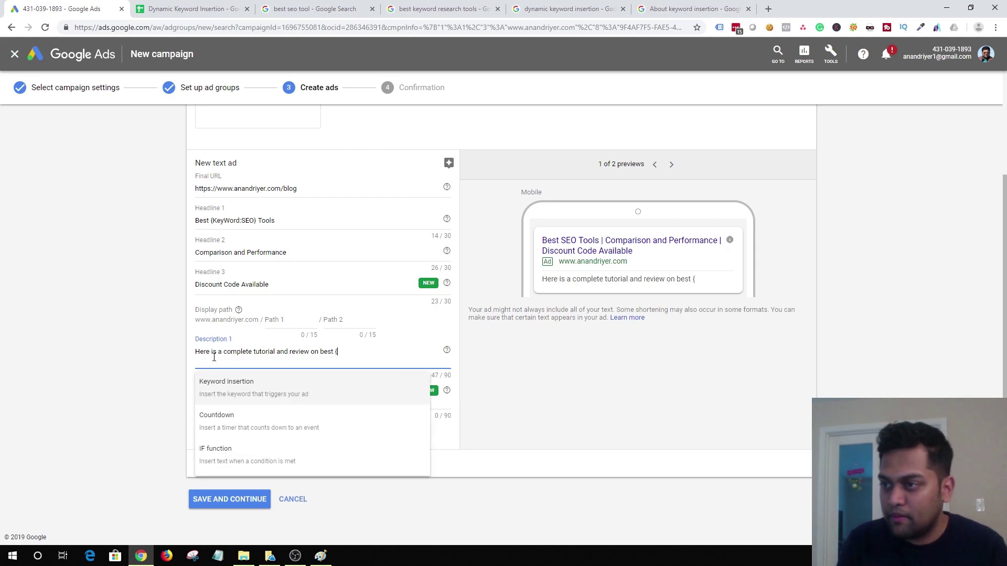
click(235, 388)
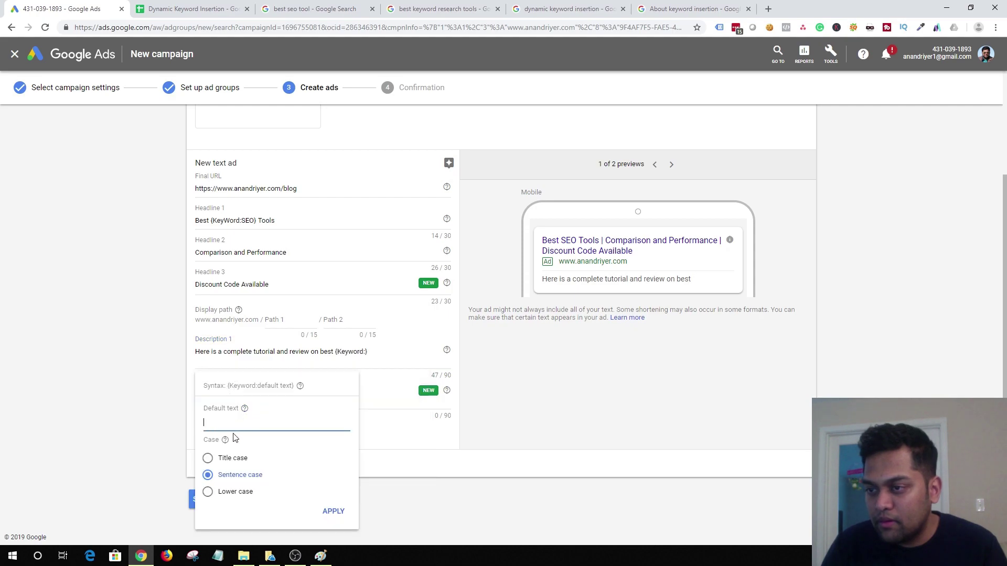
click(208, 457)
click(235, 422)
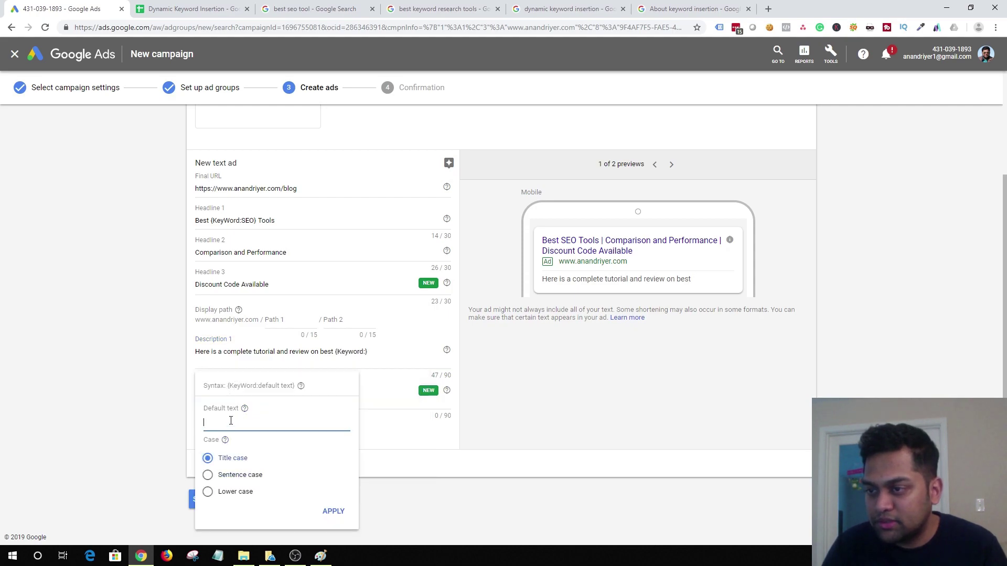
text(SEO)
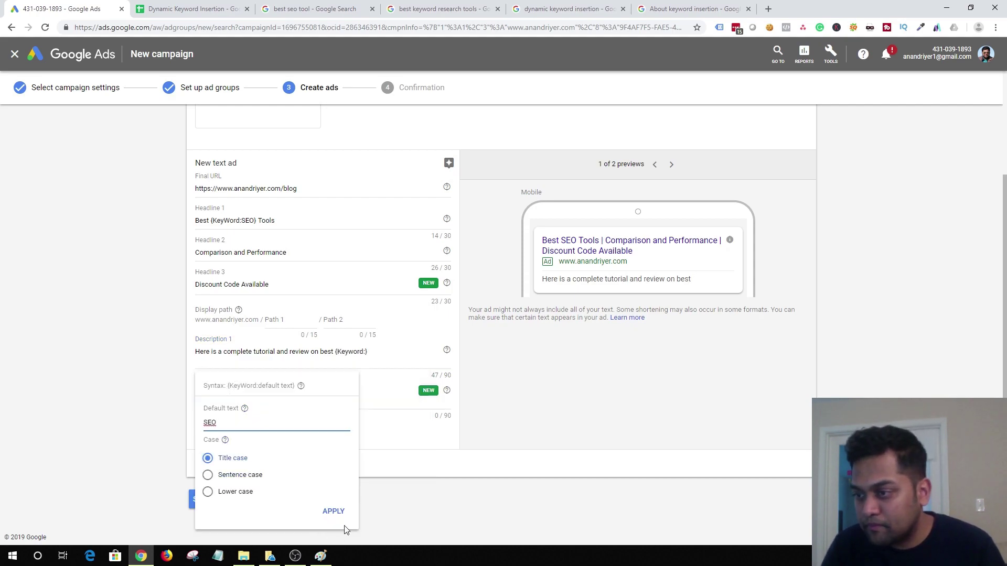
click(333, 512)
text(tools.)
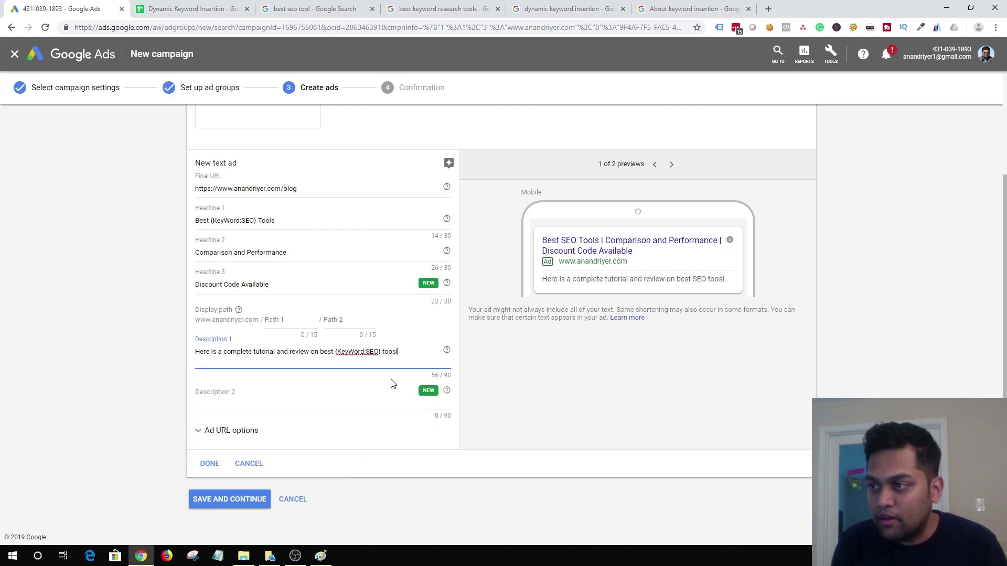
click(530, 362)
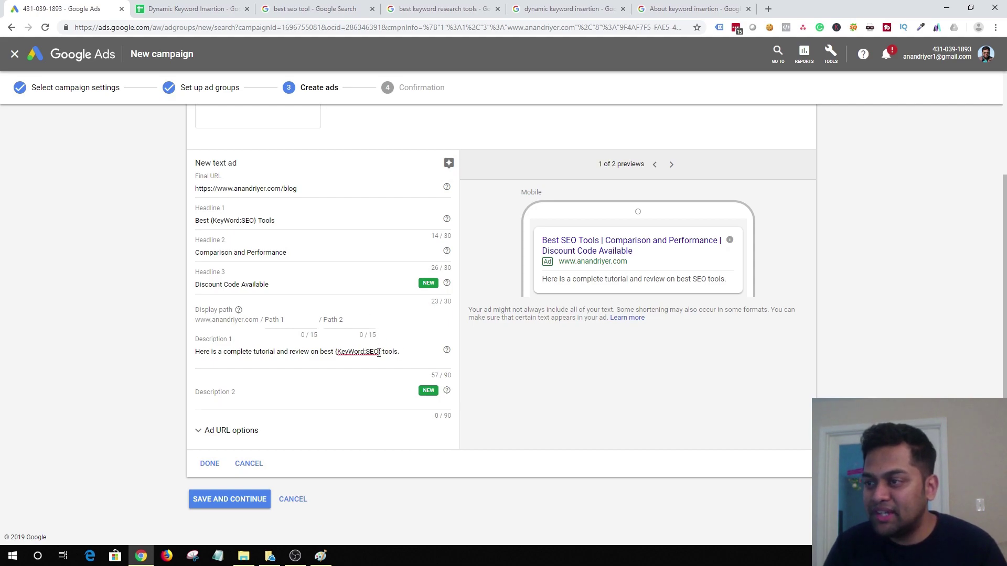
- Compare the keyword list in the Dynamic Keyword Insertion Google Sheets spreadsheet with the ad text and return to Google Ads
click(189, 9)
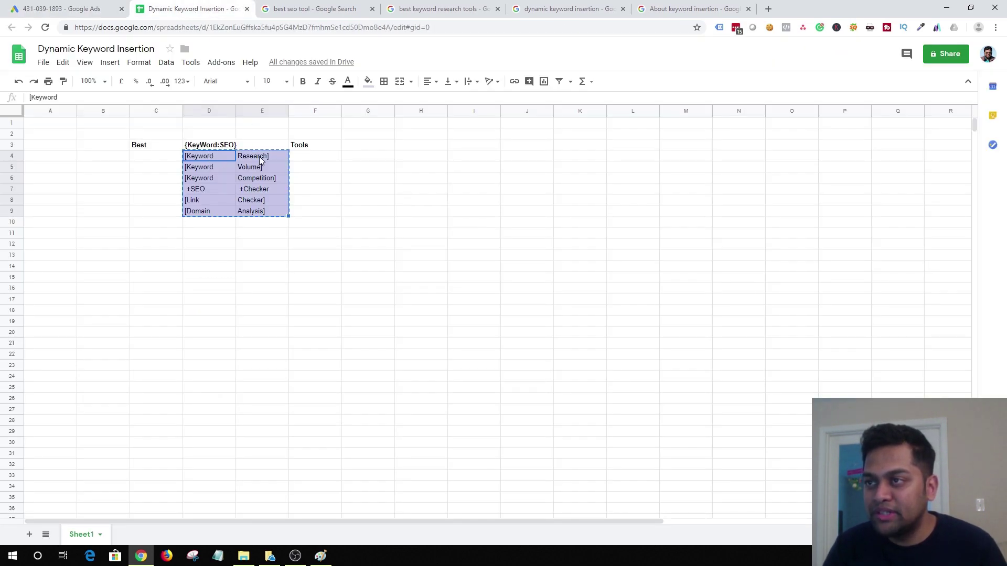
click(63, 10)
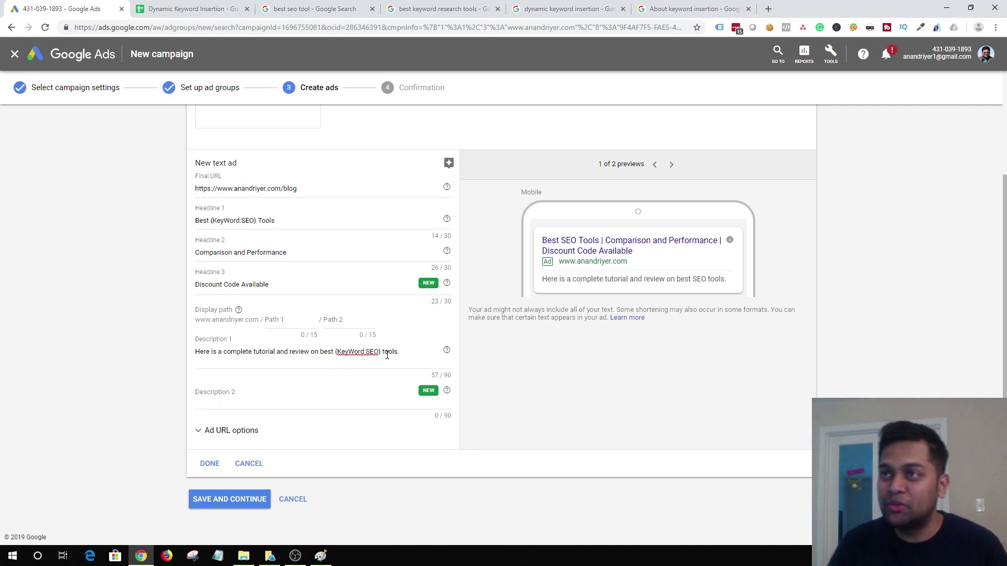
click(237, 9)
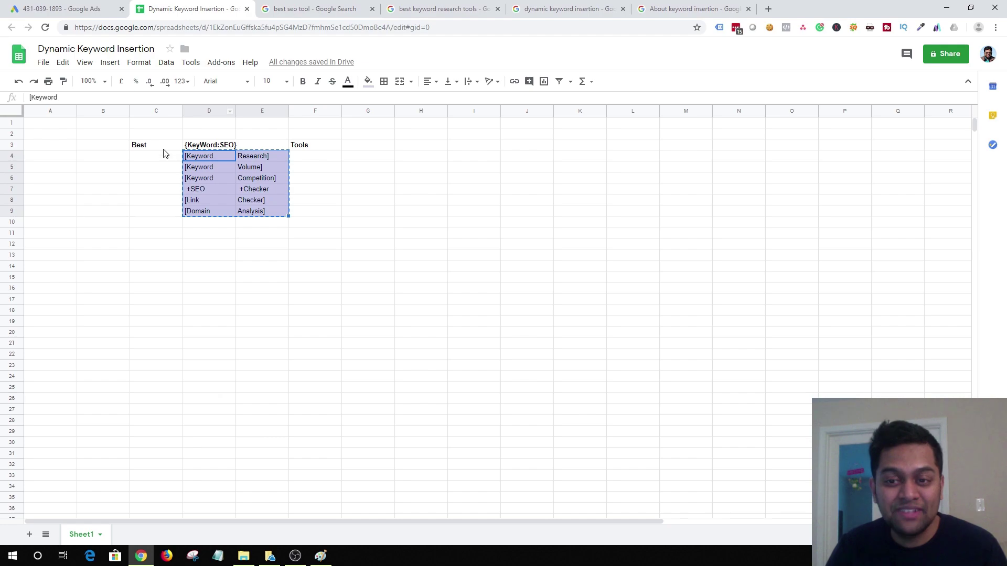
click(53, 9)
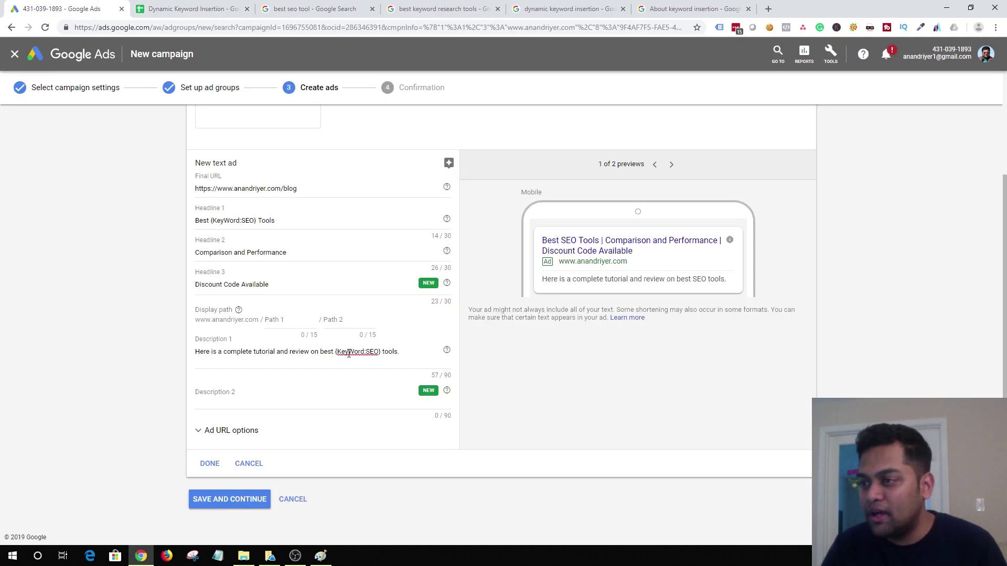
- Enter "Visit website and download a coupon code for SEMRush." as Description 2 of the text ad
click(233, 399)
text(Visit)
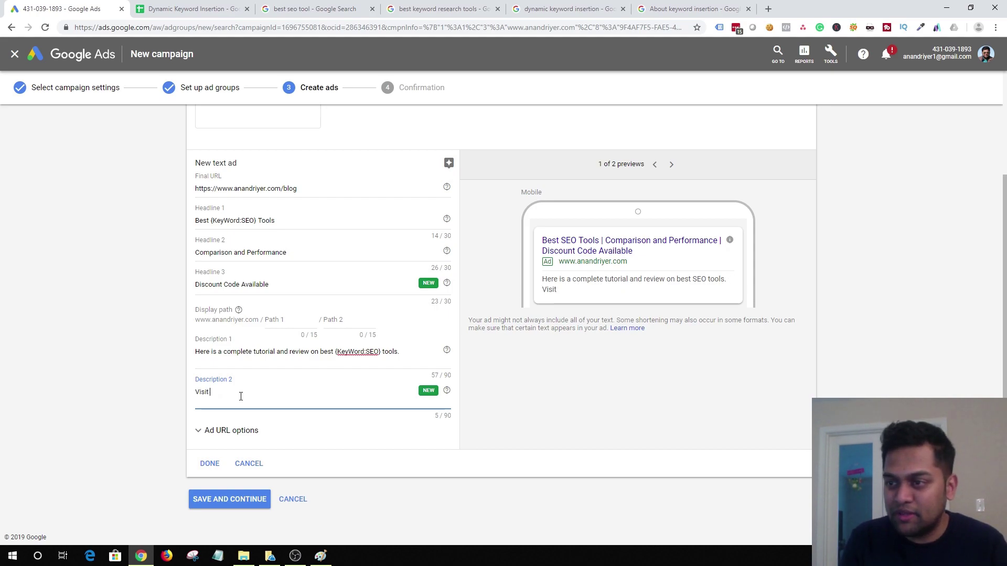
text( website and dow)
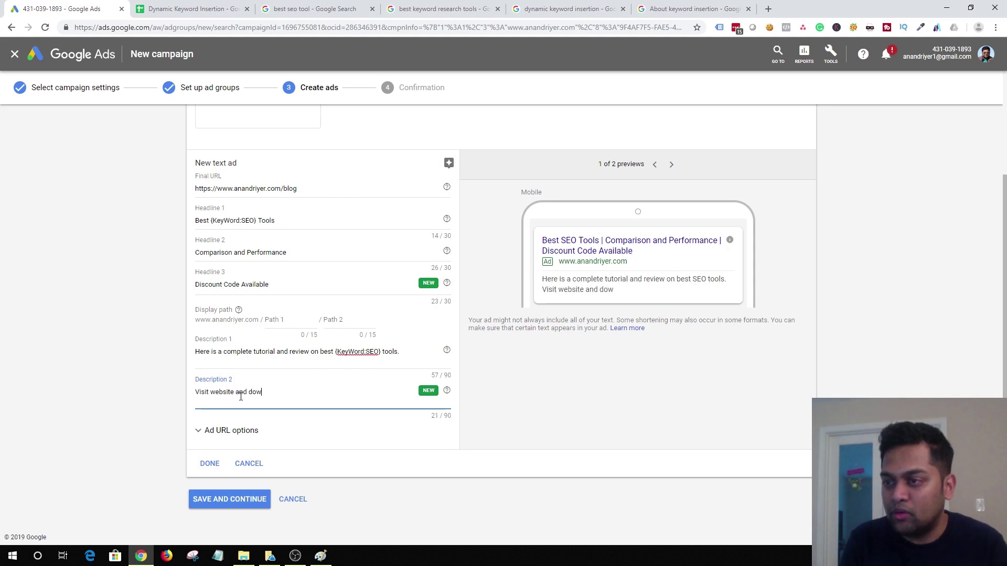
text(nload a cou)
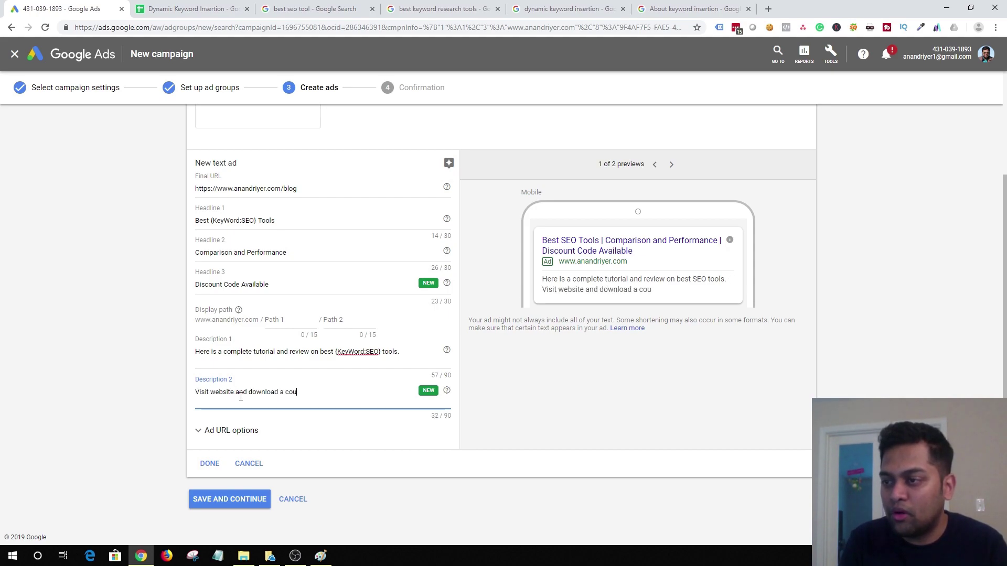
text(pon code)
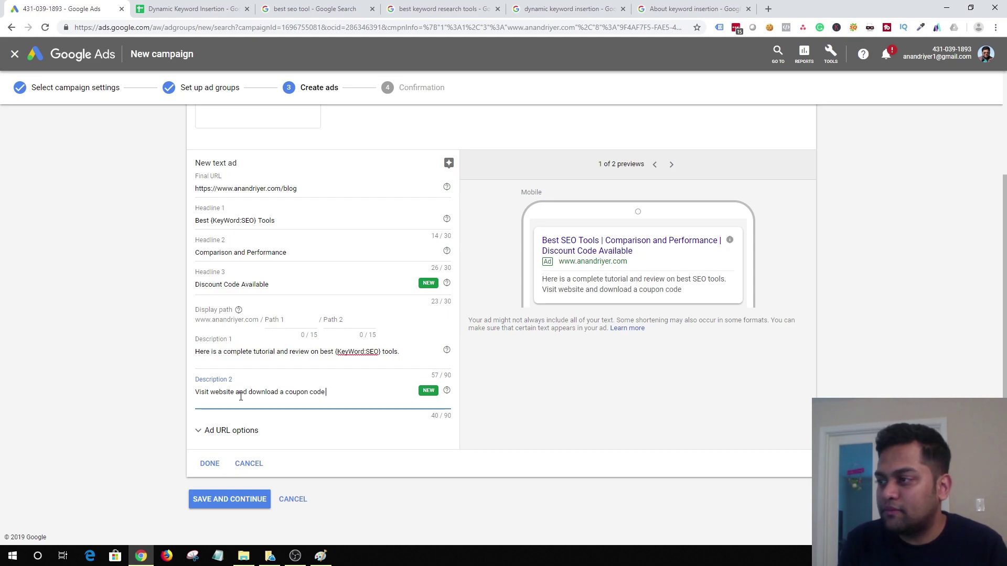
text( for SEMR)
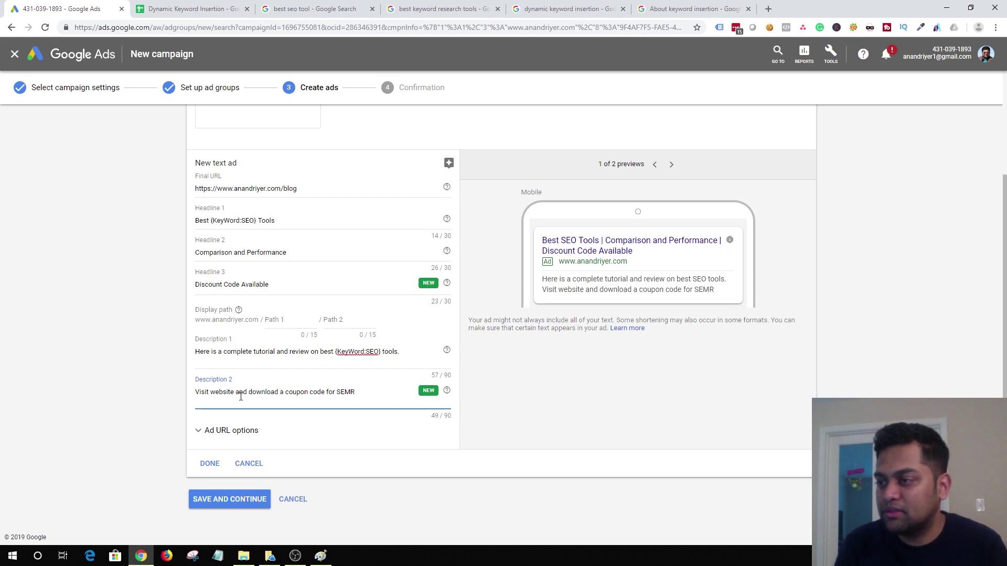
text(ush.)
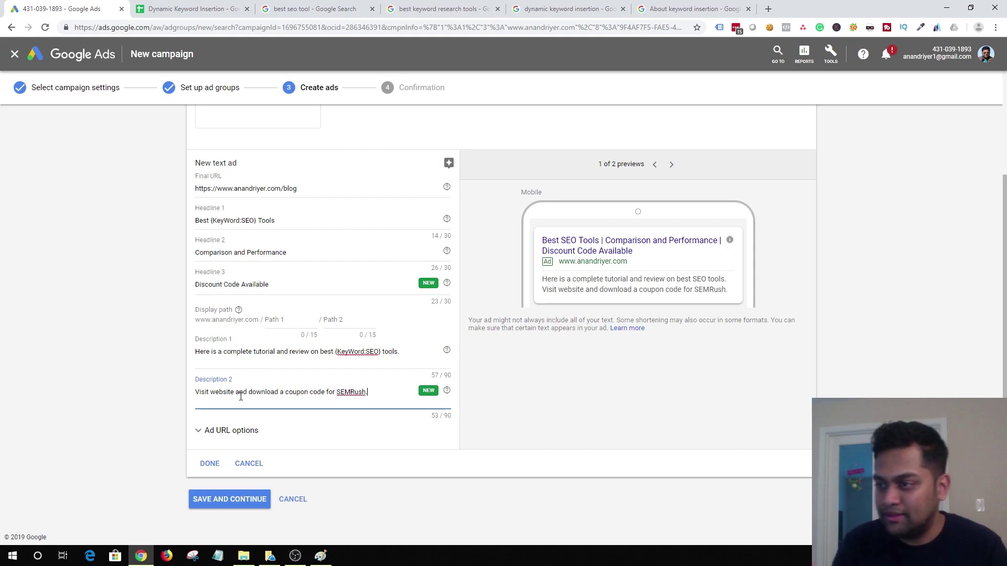
click(582, 357)
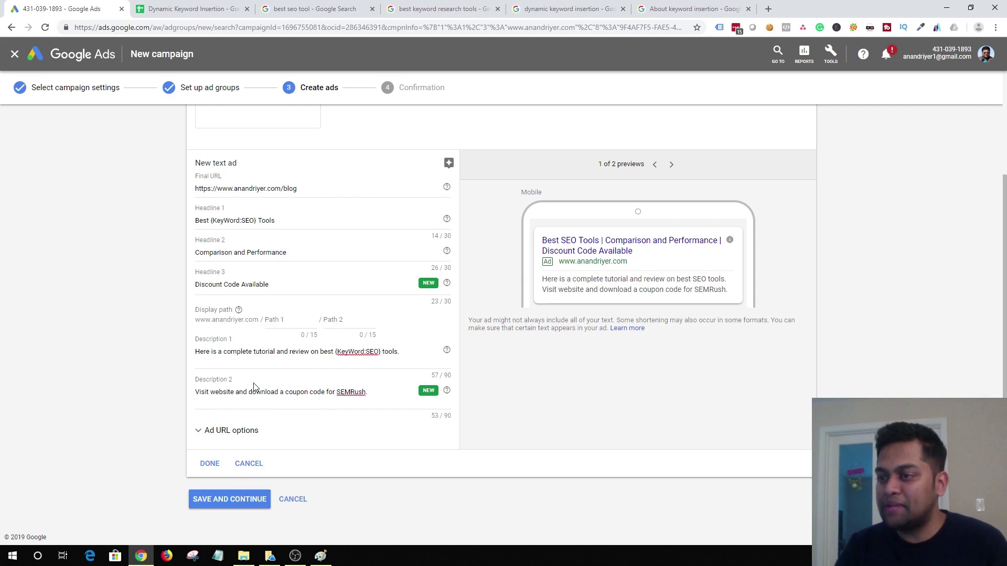
scroll(255, 387, up, 3)
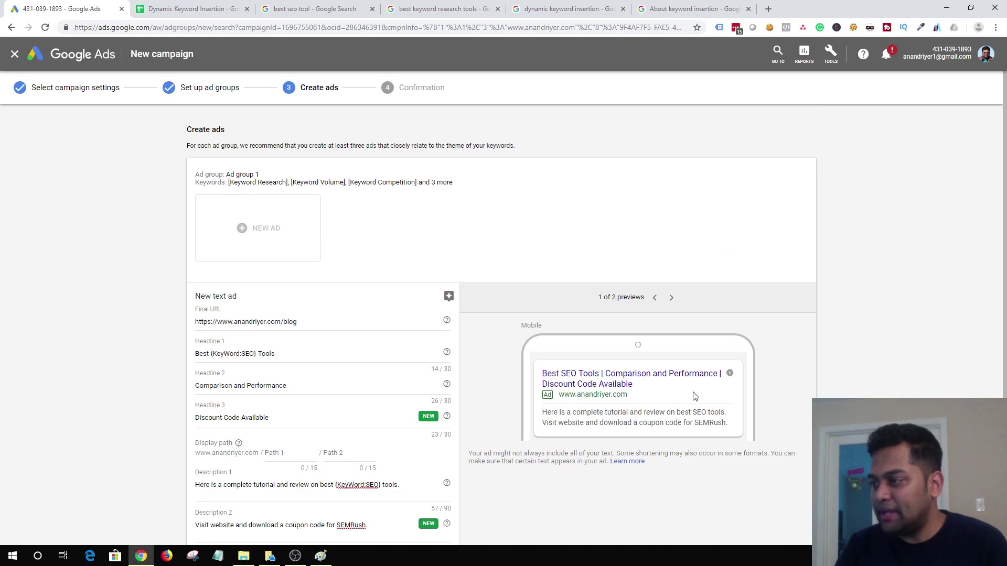